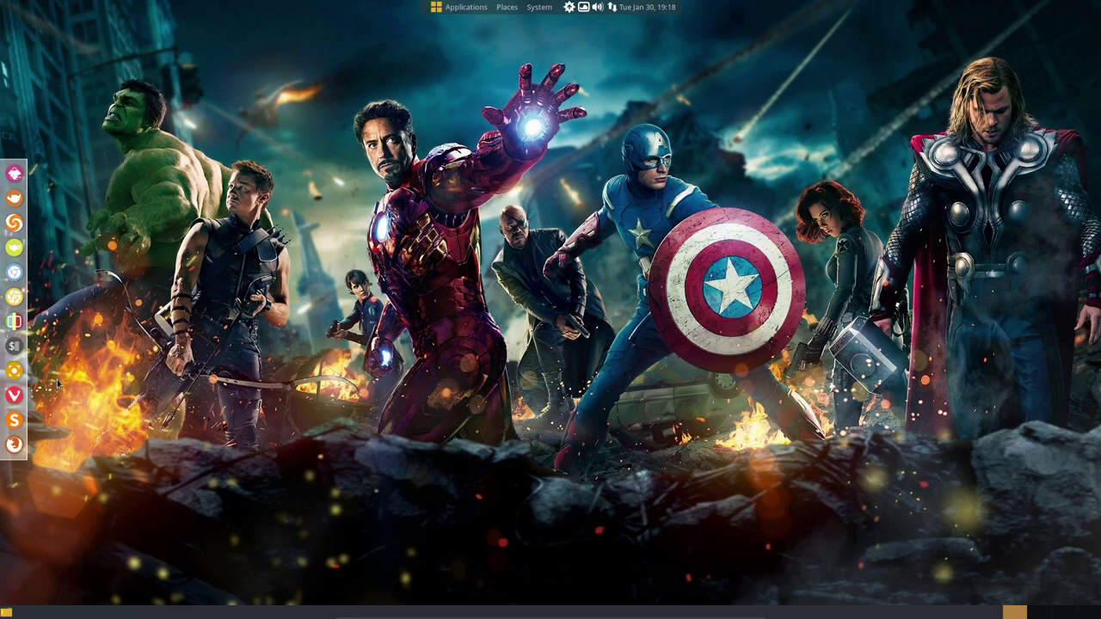
Run neofetch in a terminal to show the system information, and close the terminal
click(13, 346)
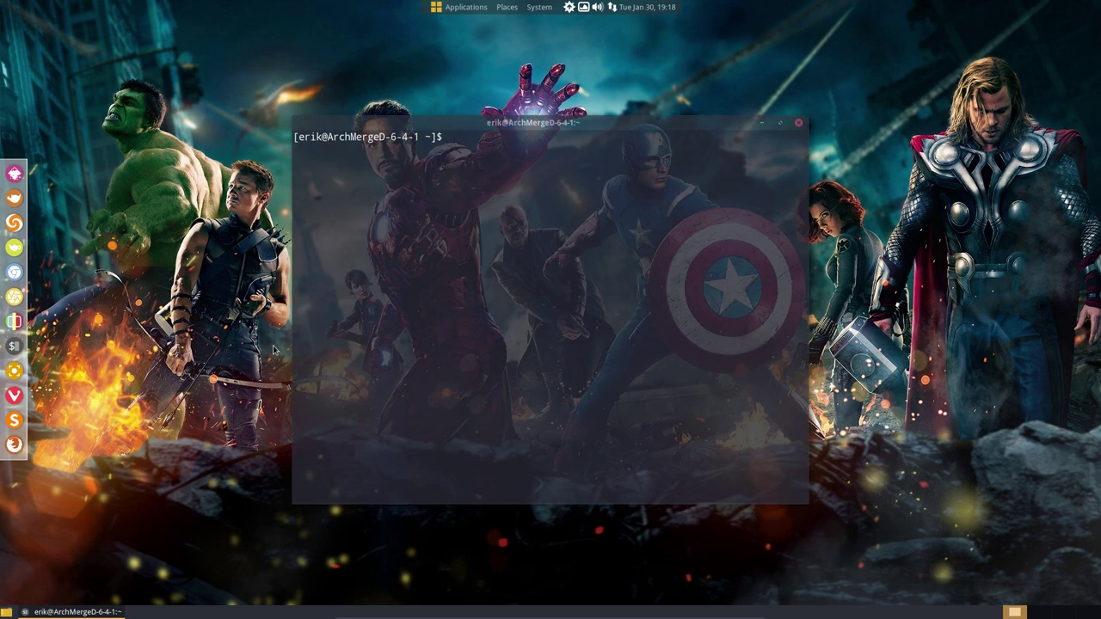
text(neofetch)
key(Return)
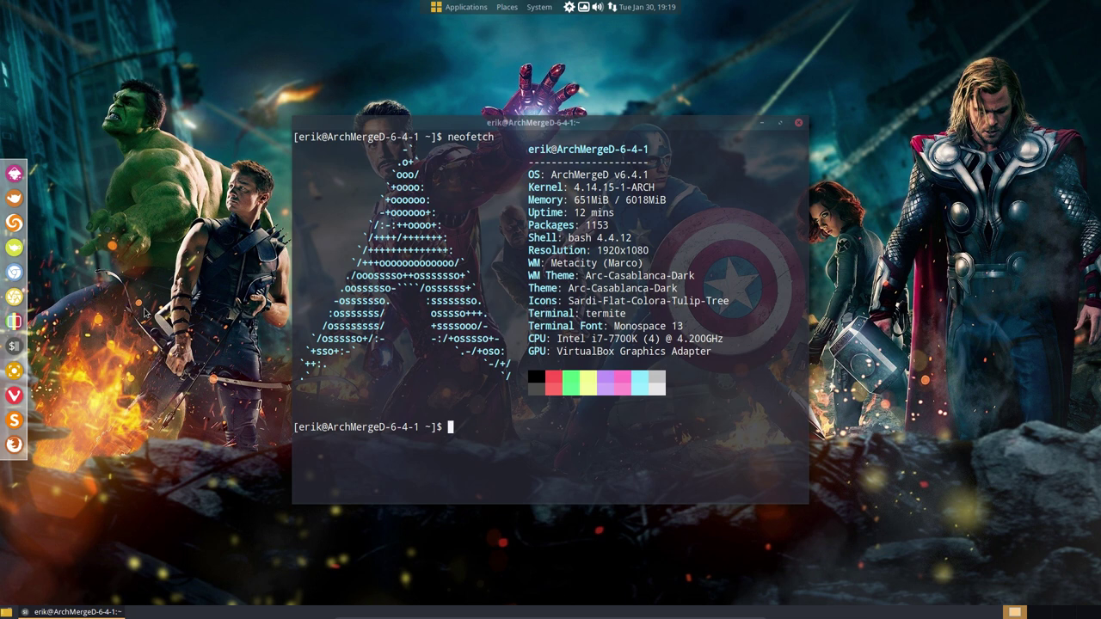
click(798, 123)
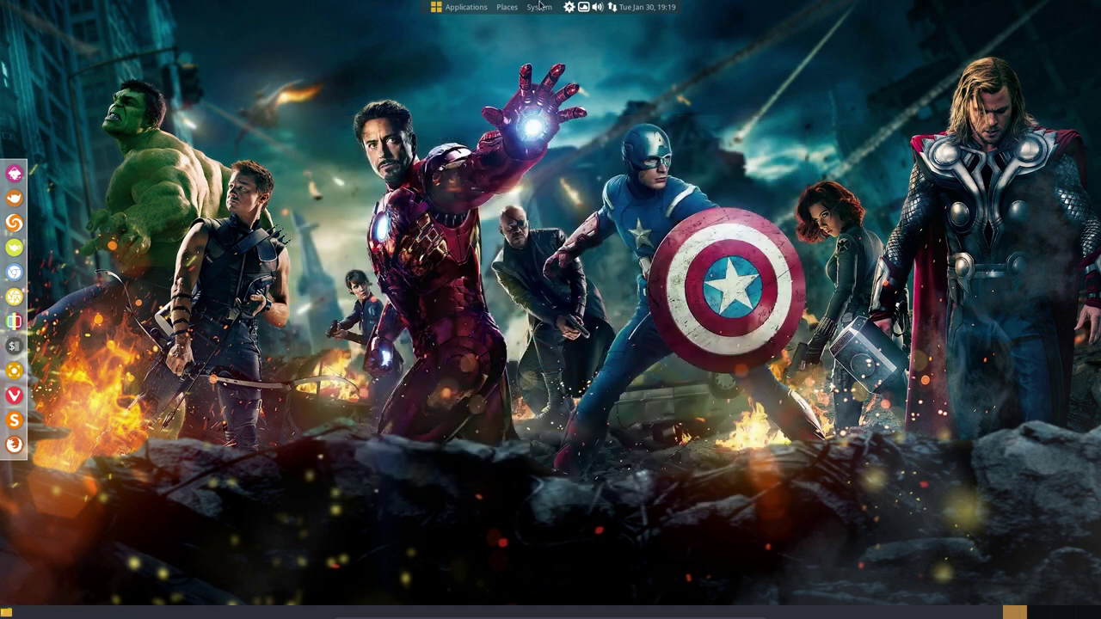
Set the window manager to Marco (Compton GPU compositor) in MATE Tweak's Windows settings and move the window aside
click(540, 7)
mouse_move(559, 25)
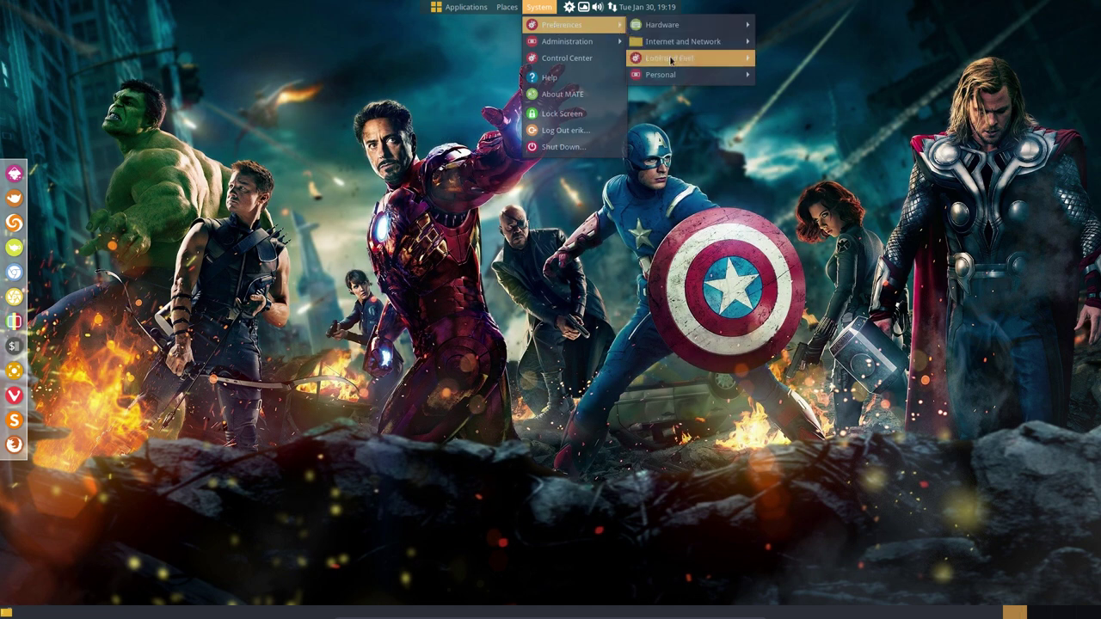
mouse_move(688, 57)
click(836, 92)
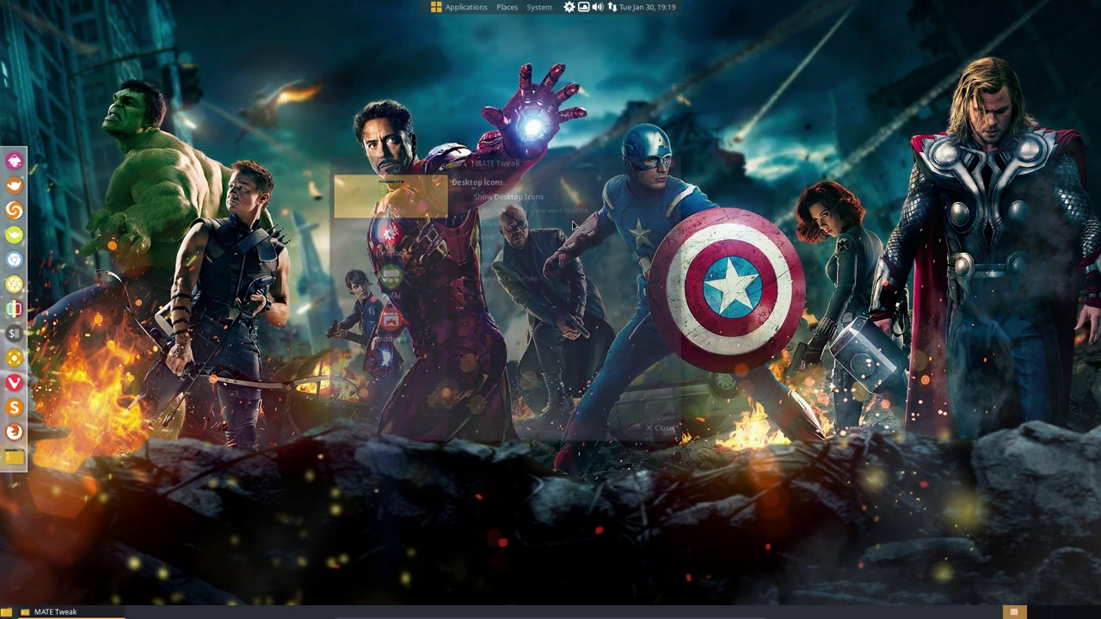
click(398, 332)
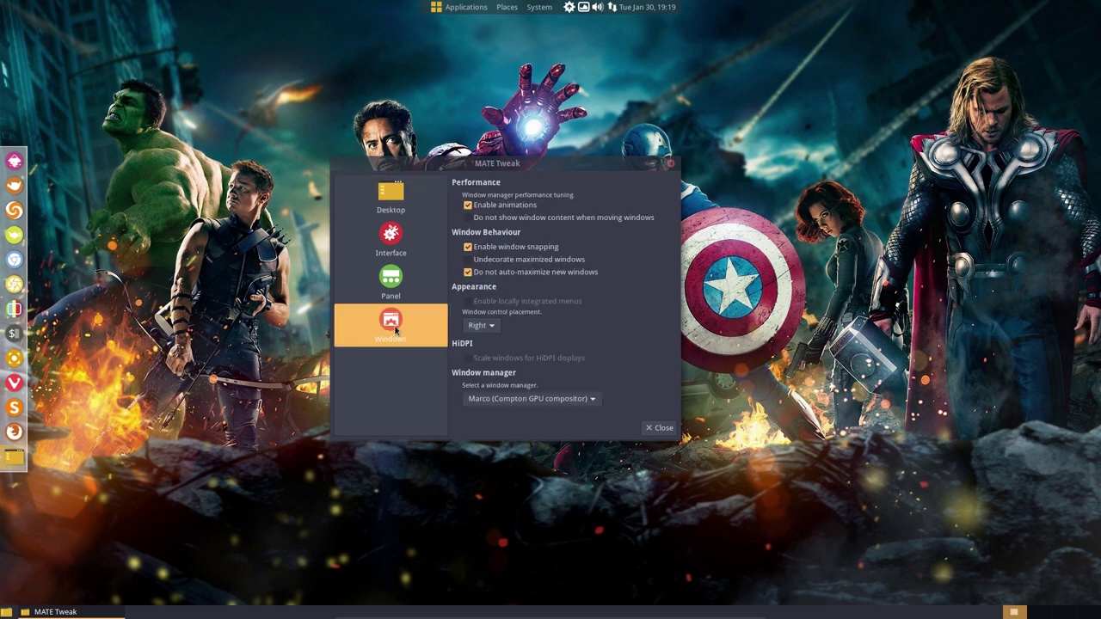
click(513, 399)
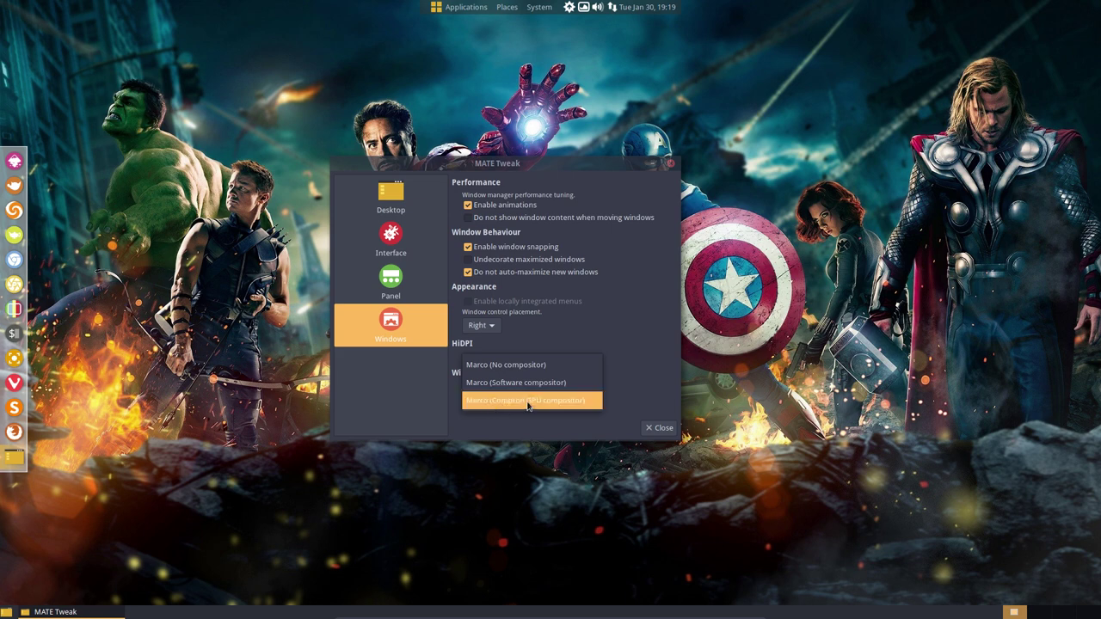
click(528, 402)
drag(575, 163, 759, 76)
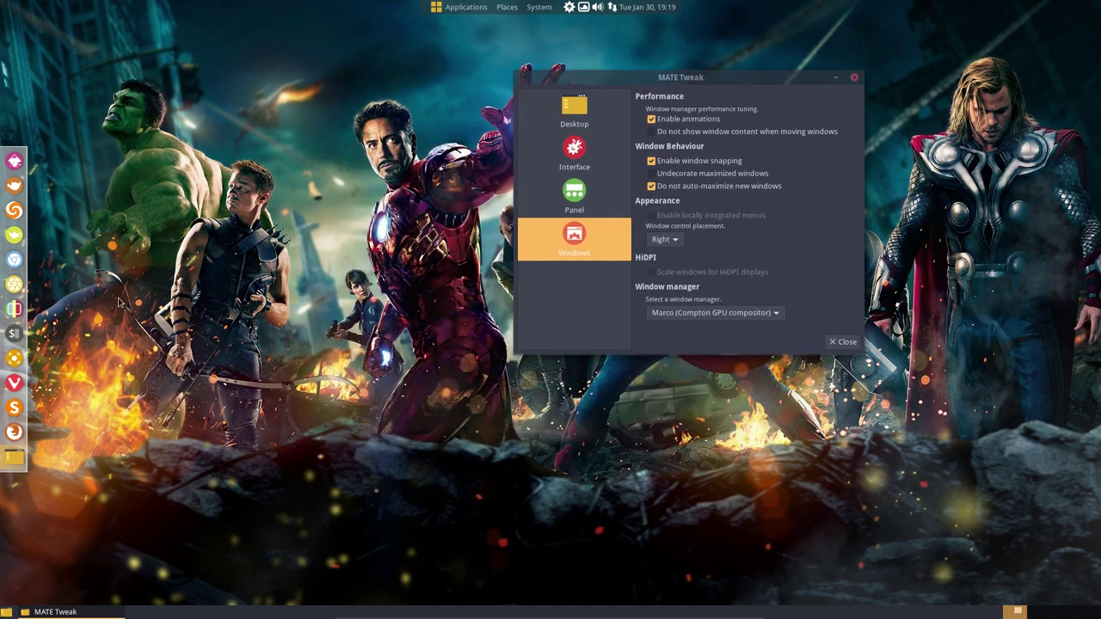
Open the home folder beside MATE Tweak and switch focus between both windows to compare their transparency
click(507, 7)
click(516, 24)
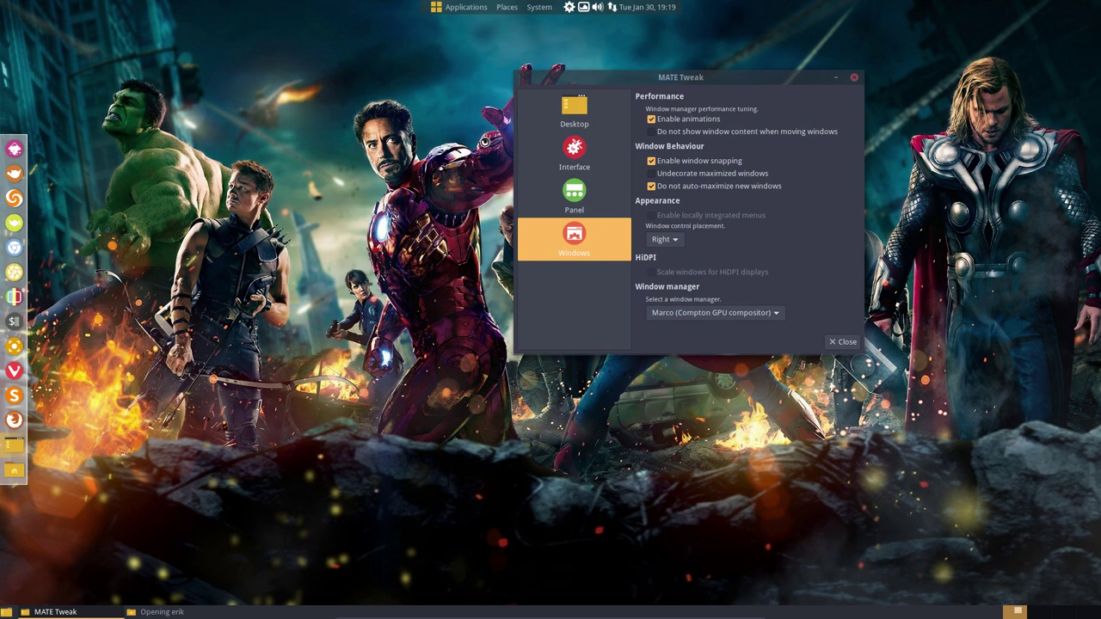
drag(614, 147, 493, 172)
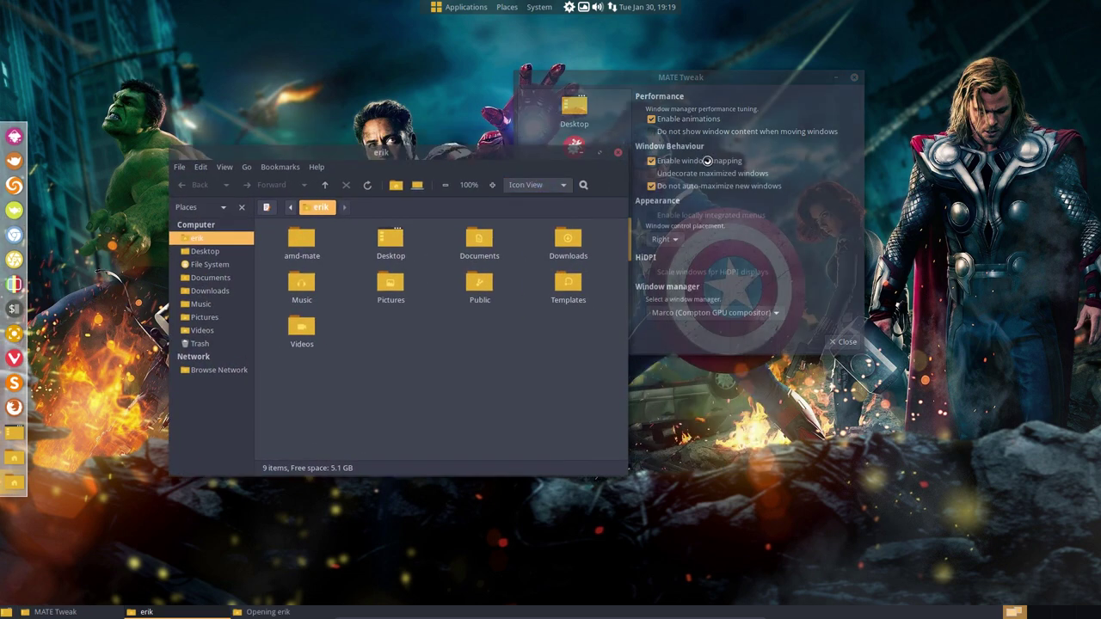
click(786, 161)
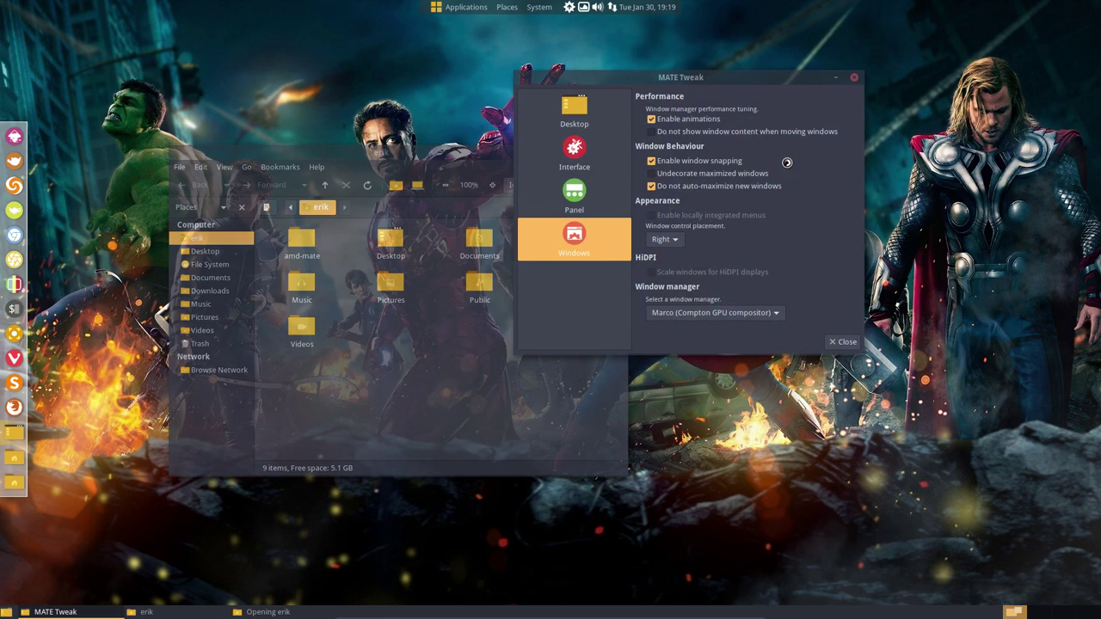
click(445, 368)
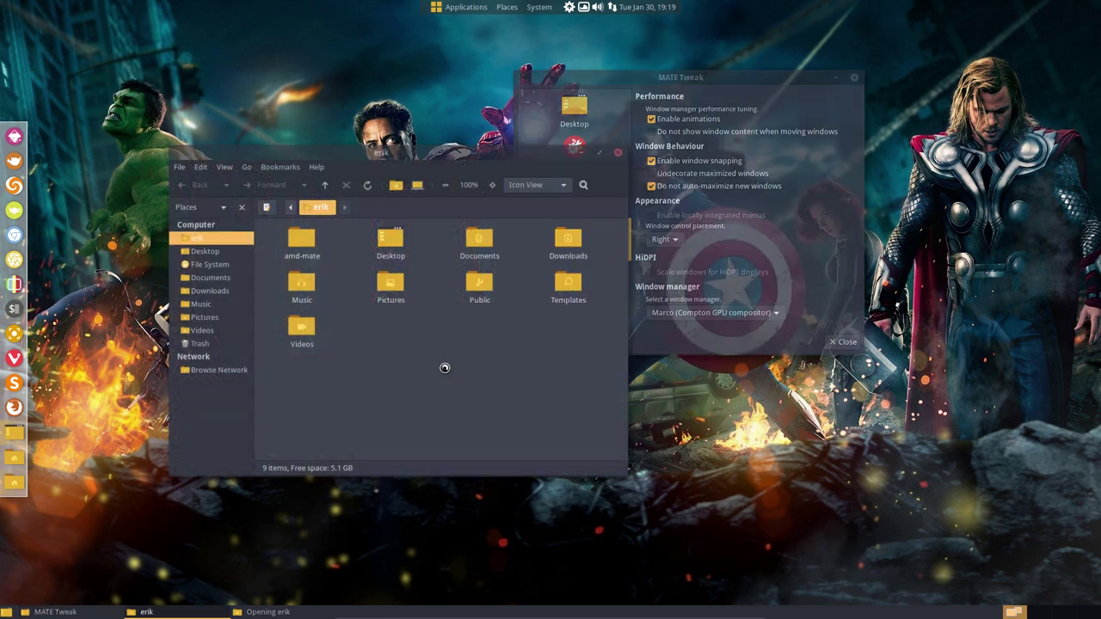
click(797, 252)
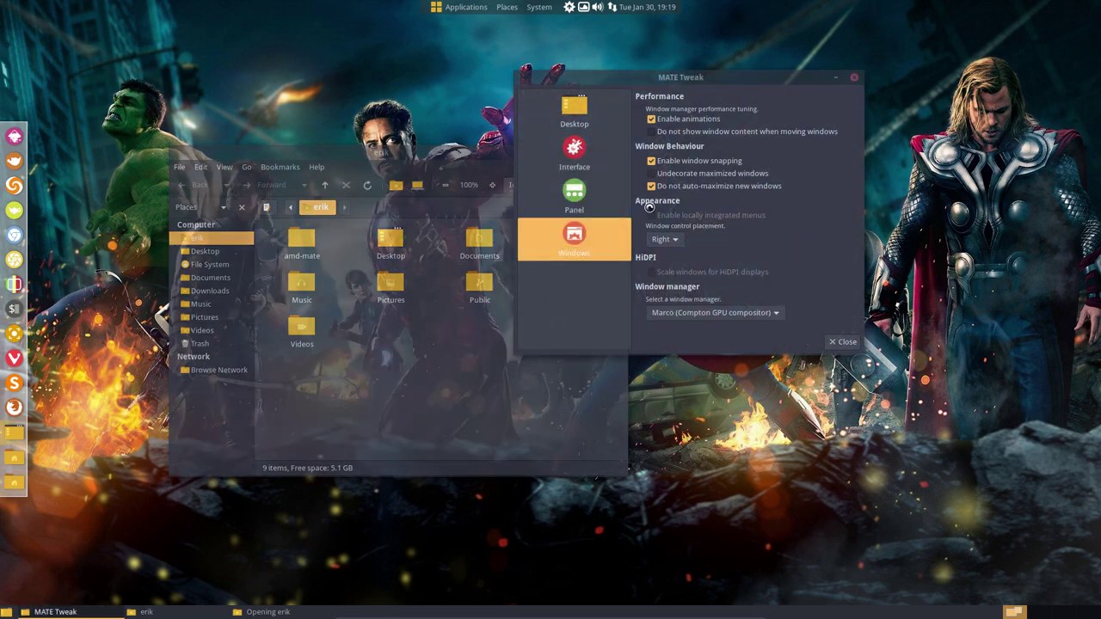
Examine the transparency of the Applications menu and of the file manager's File menu
click(458, 5)
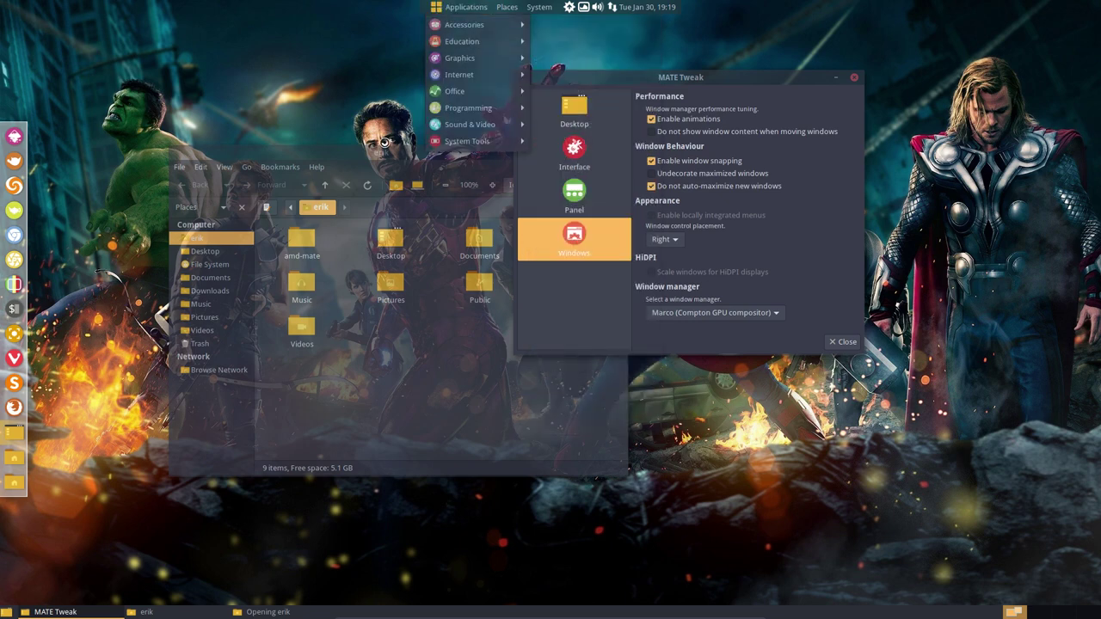
click(447, 6)
click(463, 7)
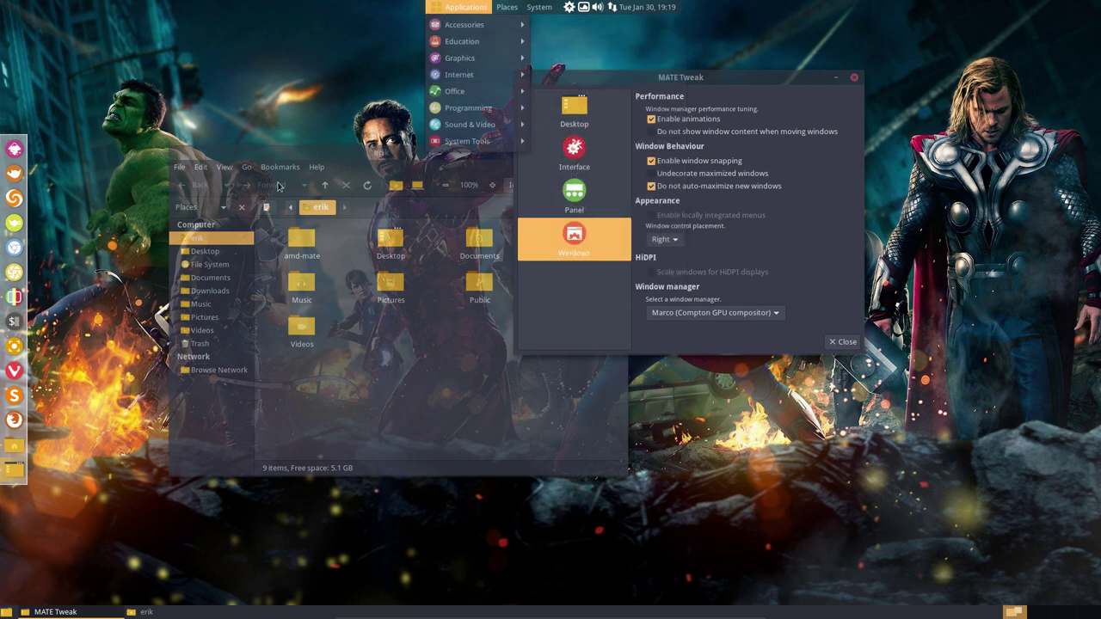
click(235, 178)
click(179, 167)
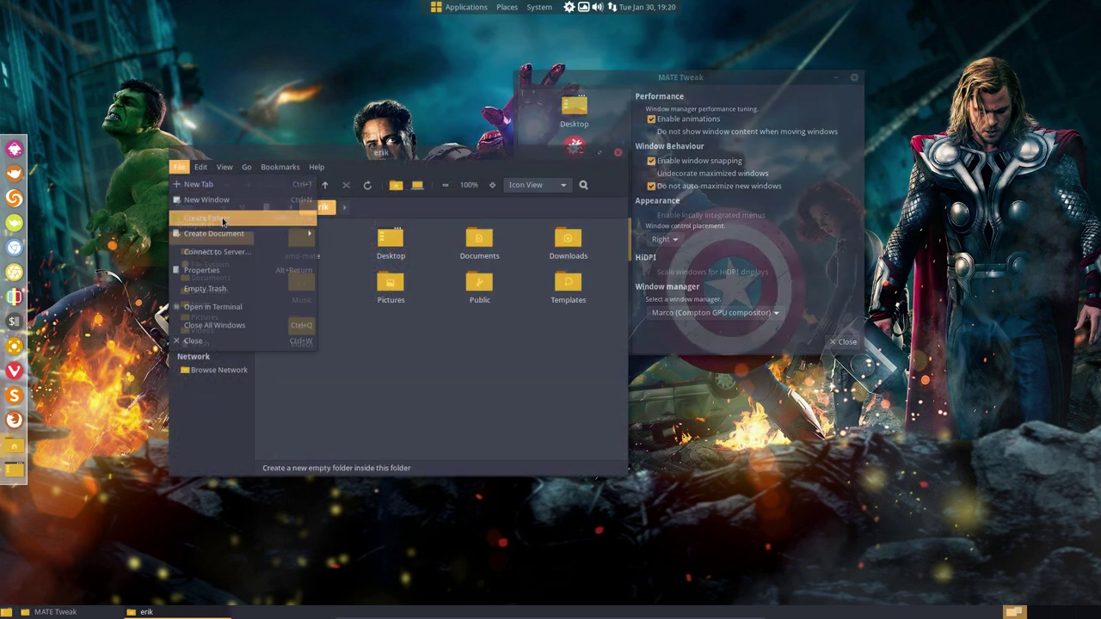
click(400, 349)
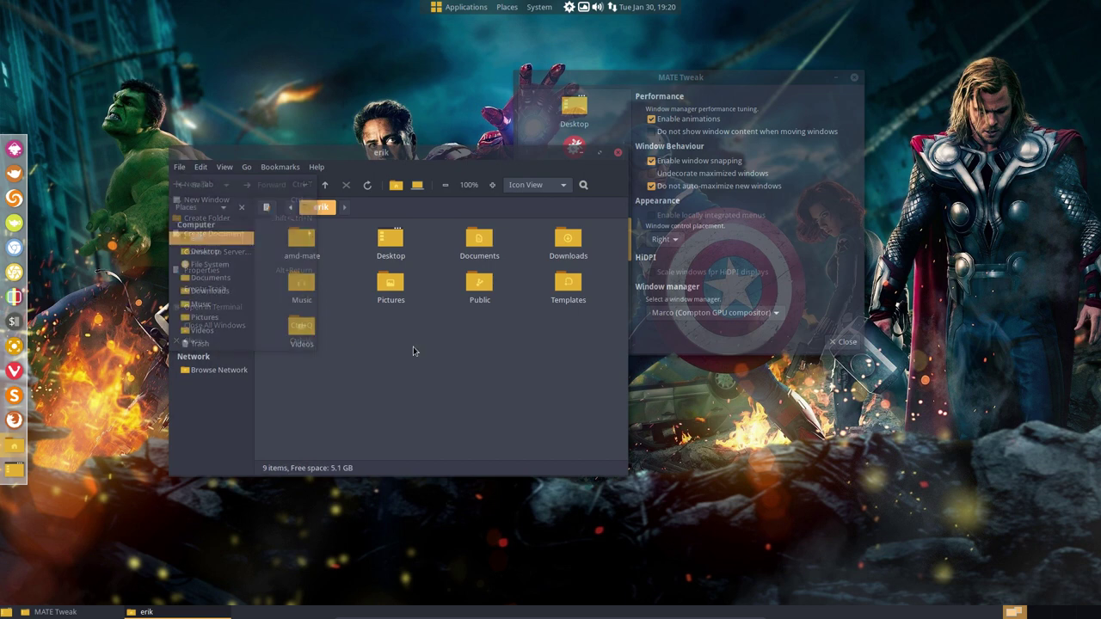
Close the home folder window and MATE Tweak
click(618, 154)
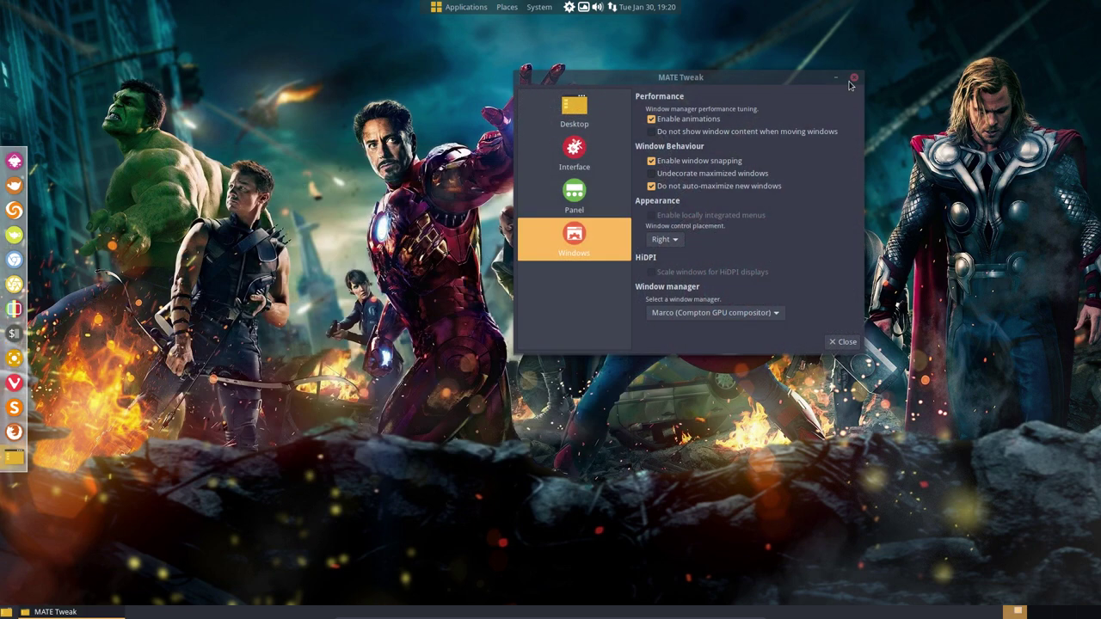
drag(811, 84, 902, 76)
click(943, 68)
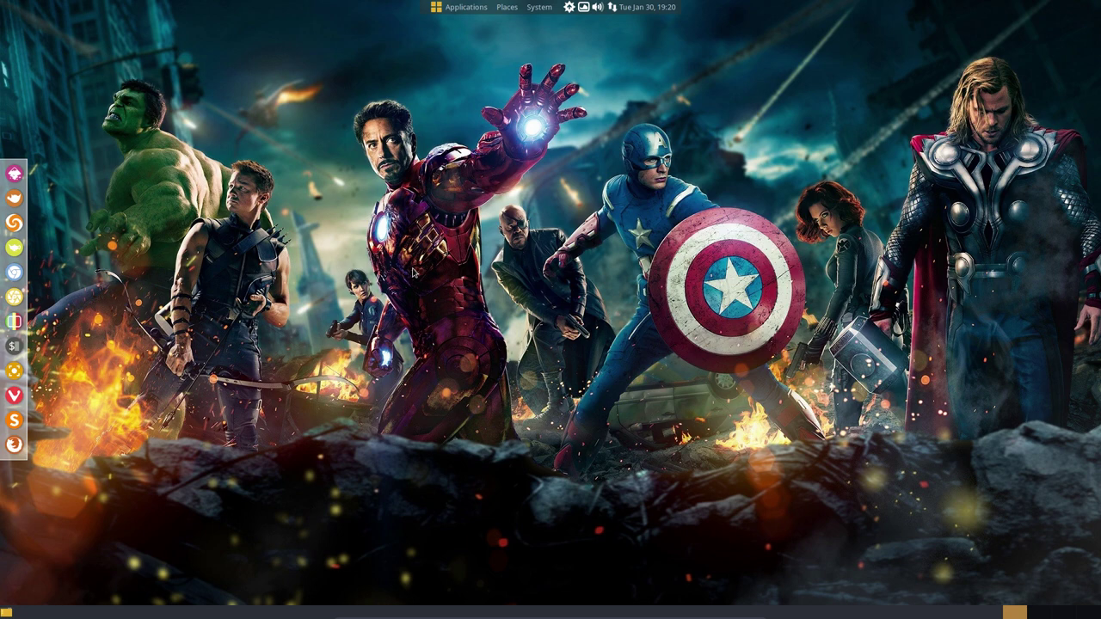
Install the compton package with "sudo pacman -S compton" in a terminal, entering the sudo password and accepting the installation, and close the terminal
click(13, 345)
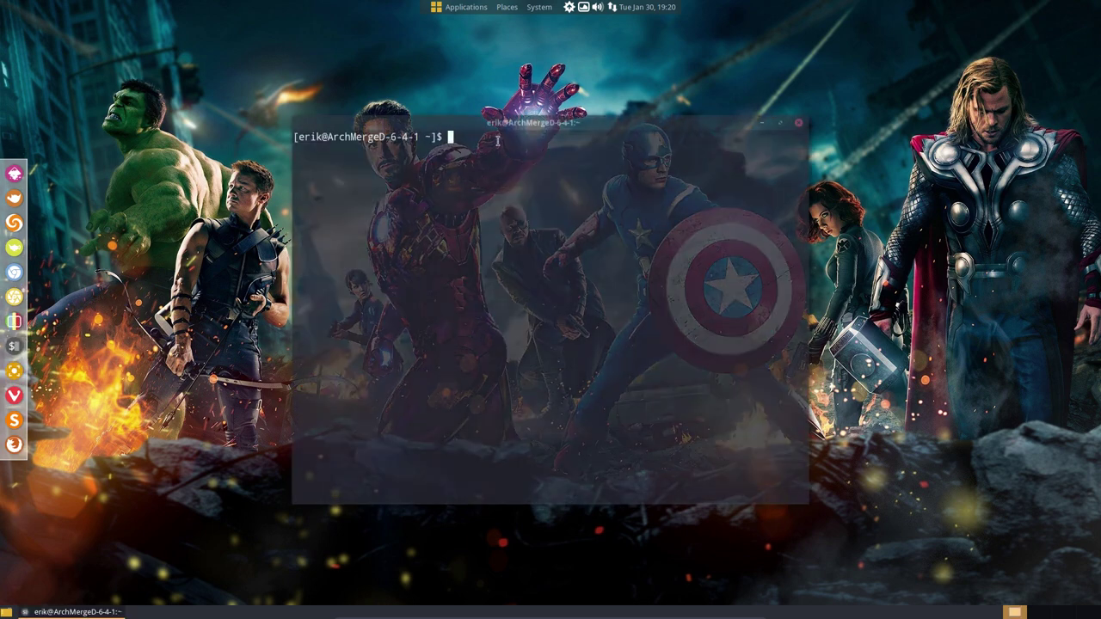
text(sudo pacman -S compton)
key(Return)
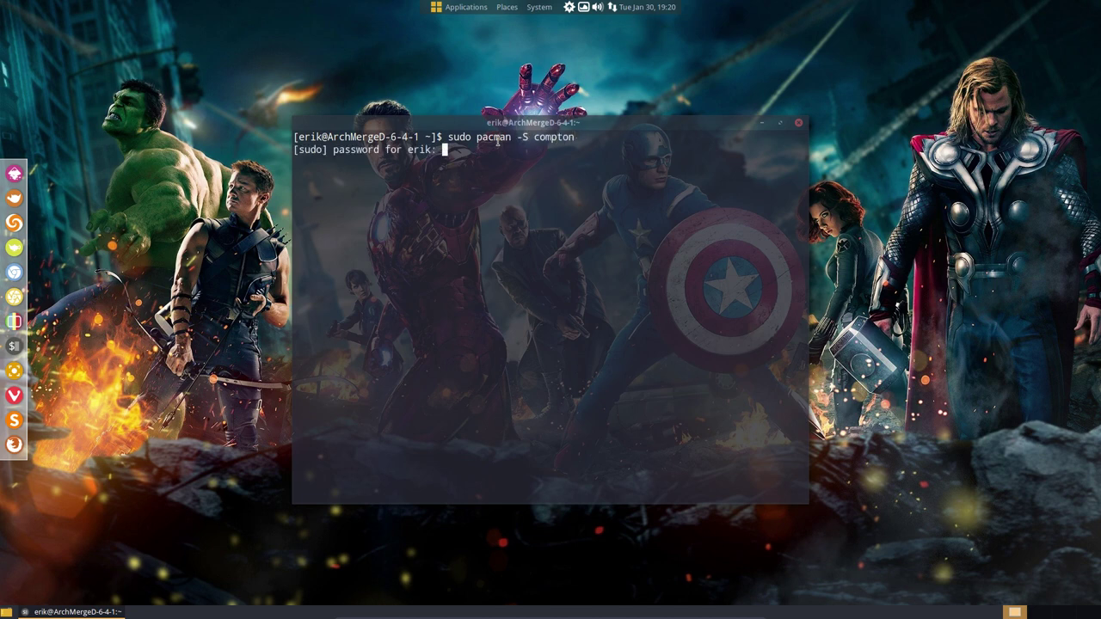
key(Return)
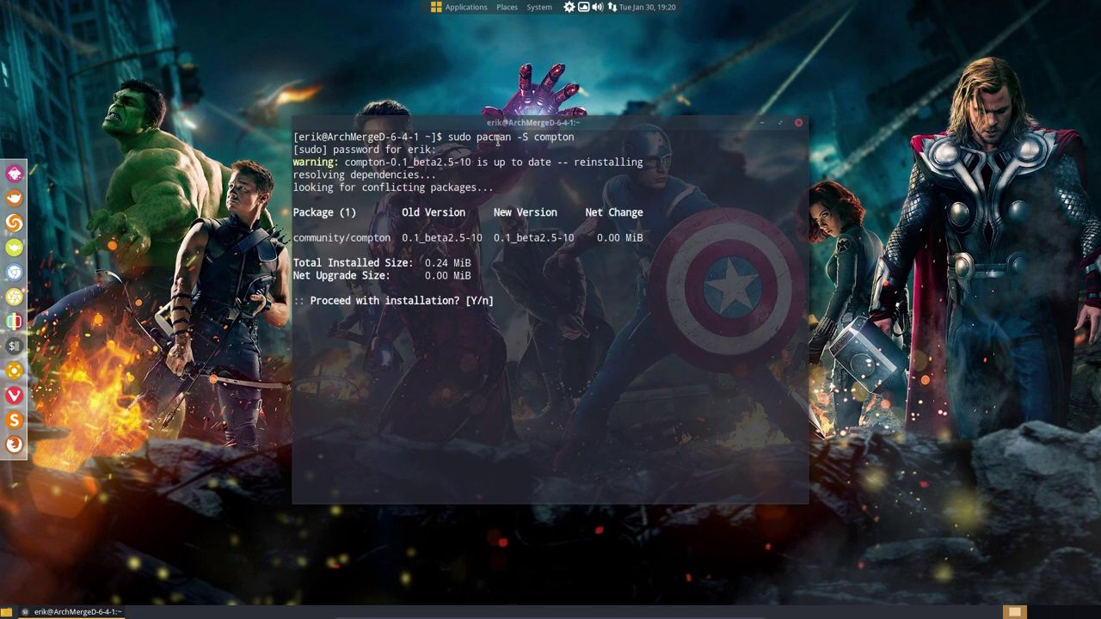
text(y)
key(Return)
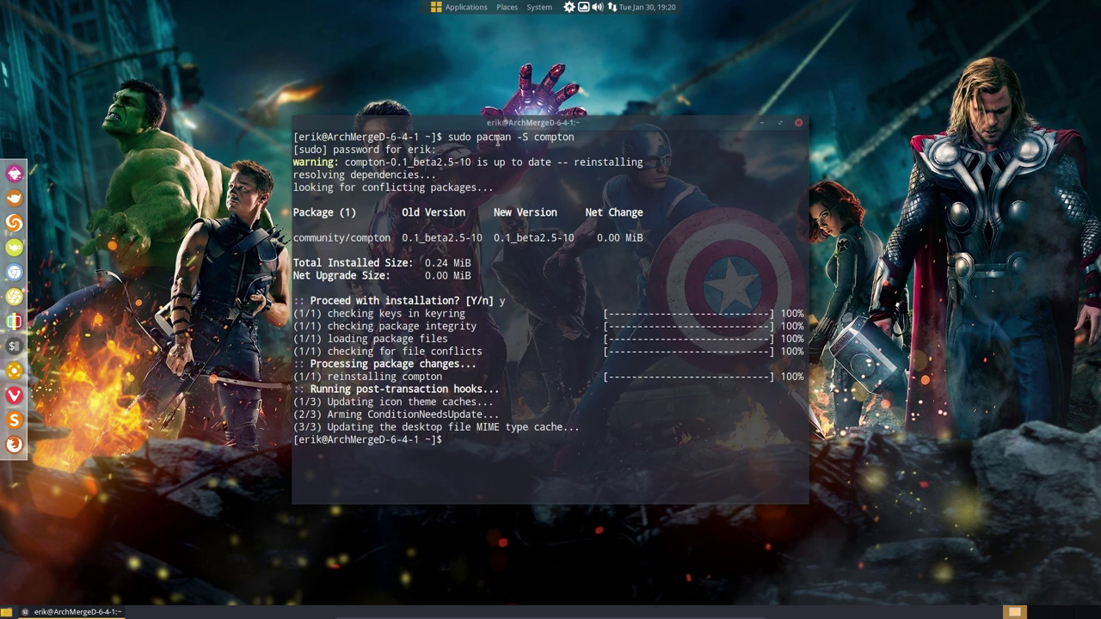
click(799, 123)
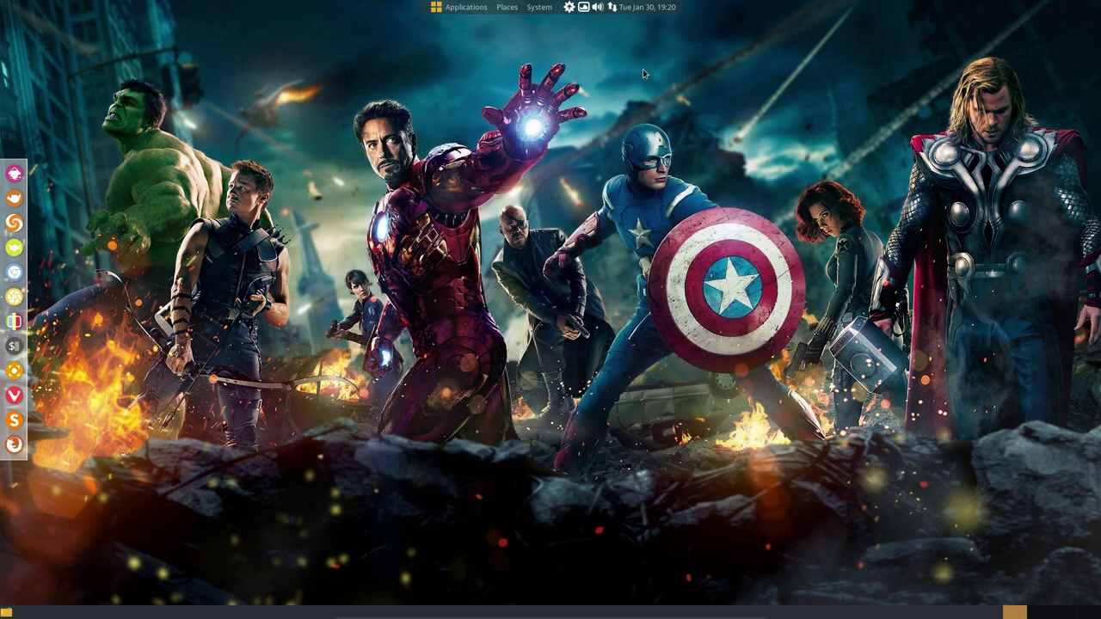
Search the Package Manager for compton and show the list of files the package installs
click(583, 7)
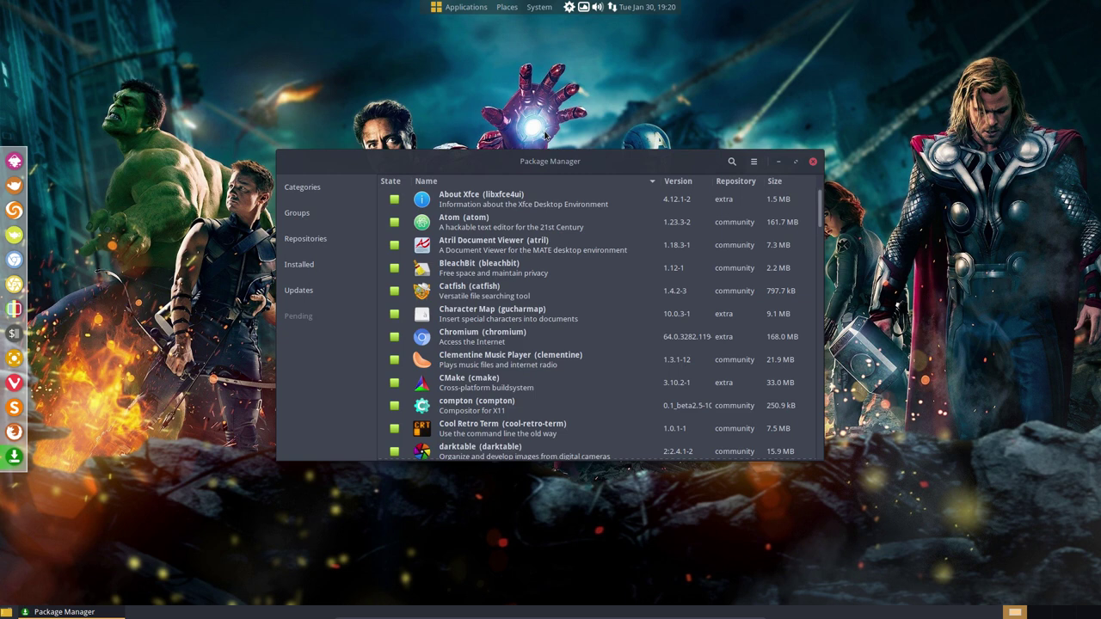
click(732, 163)
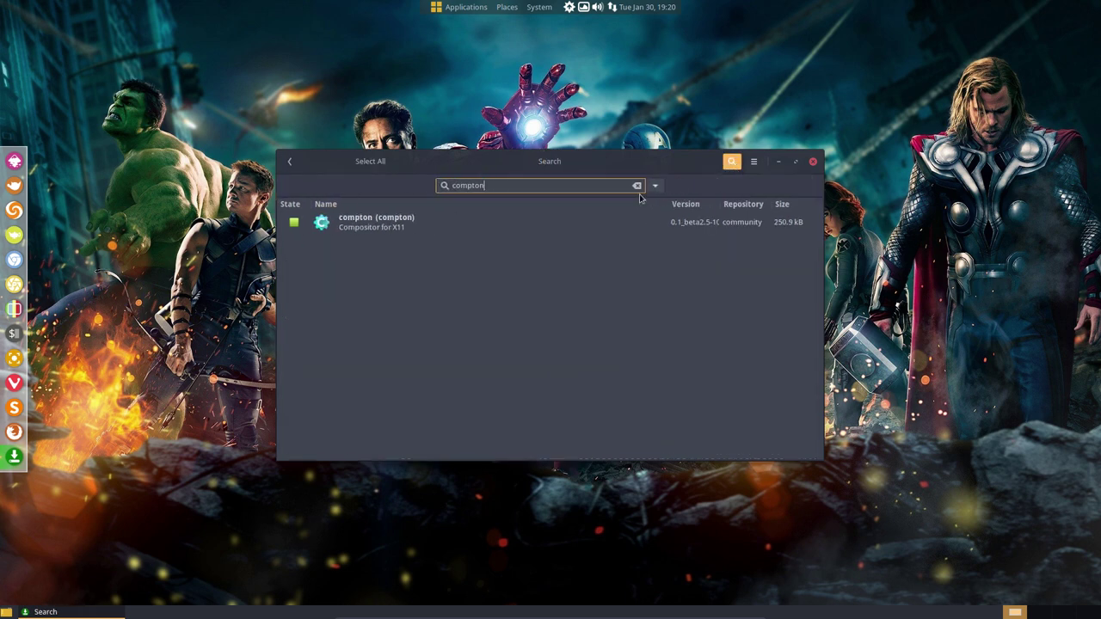
click(340, 228)
click(315, 239)
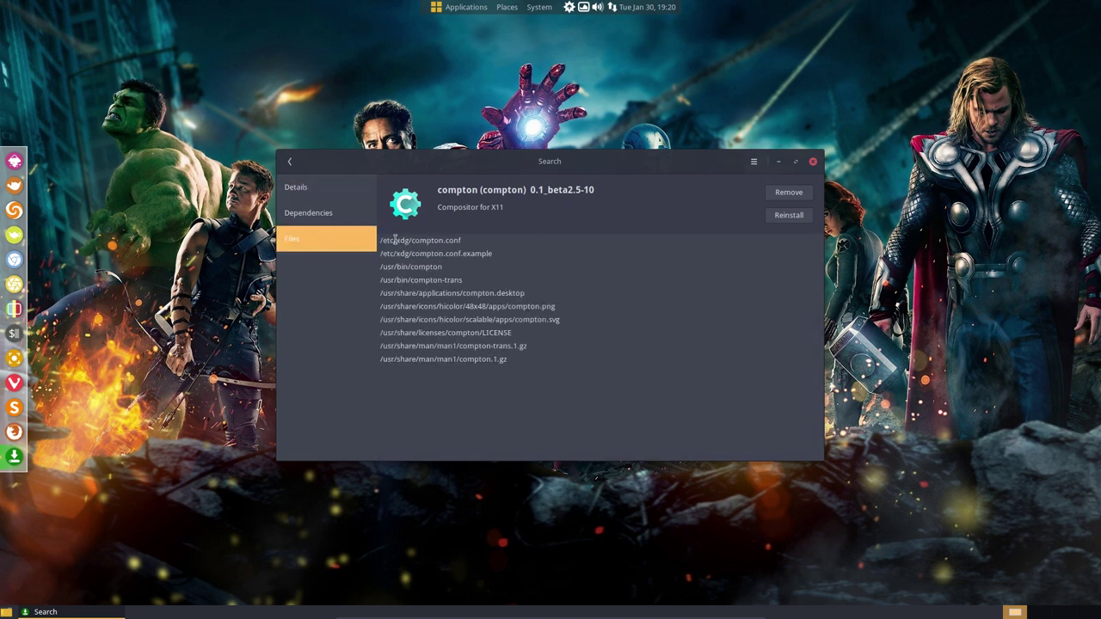
Examine compton's installed file paths, highlighting the configuration files under /etc/xdg, and move the package window aside
drag(464, 241, 380, 241)
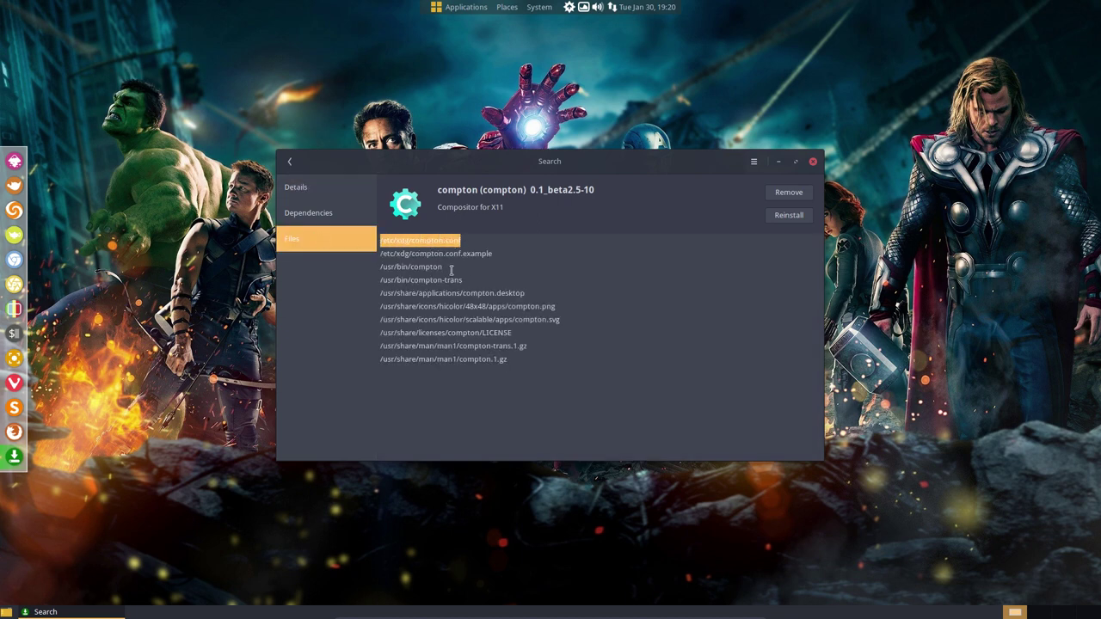
drag(493, 253, 380, 253)
click(451, 253)
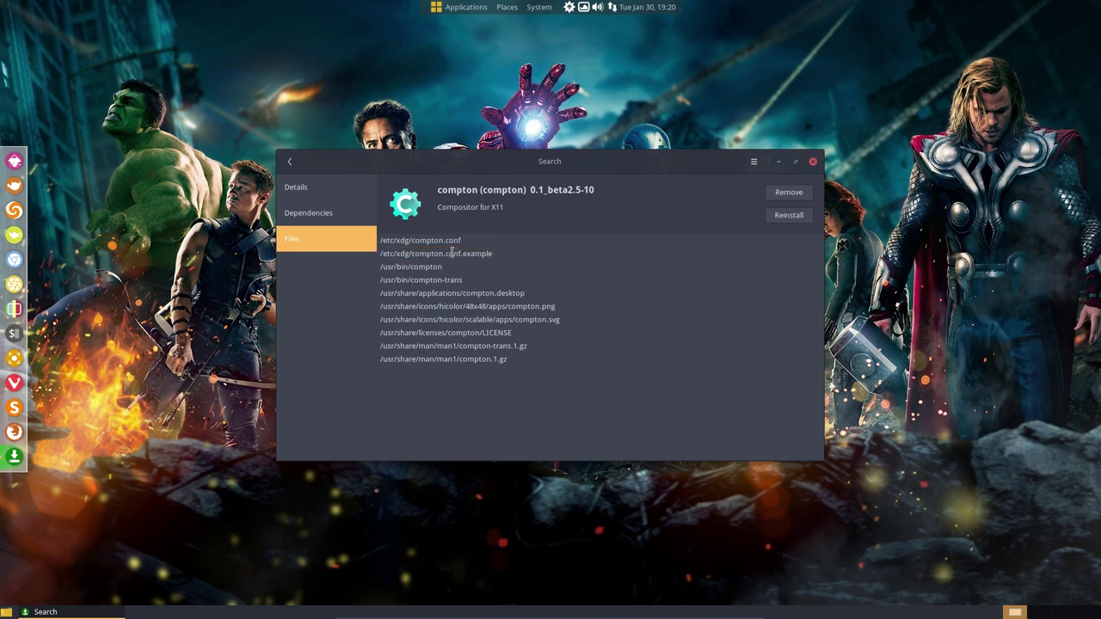
drag(491, 254, 357, 268)
drag(471, 279, 315, 283)
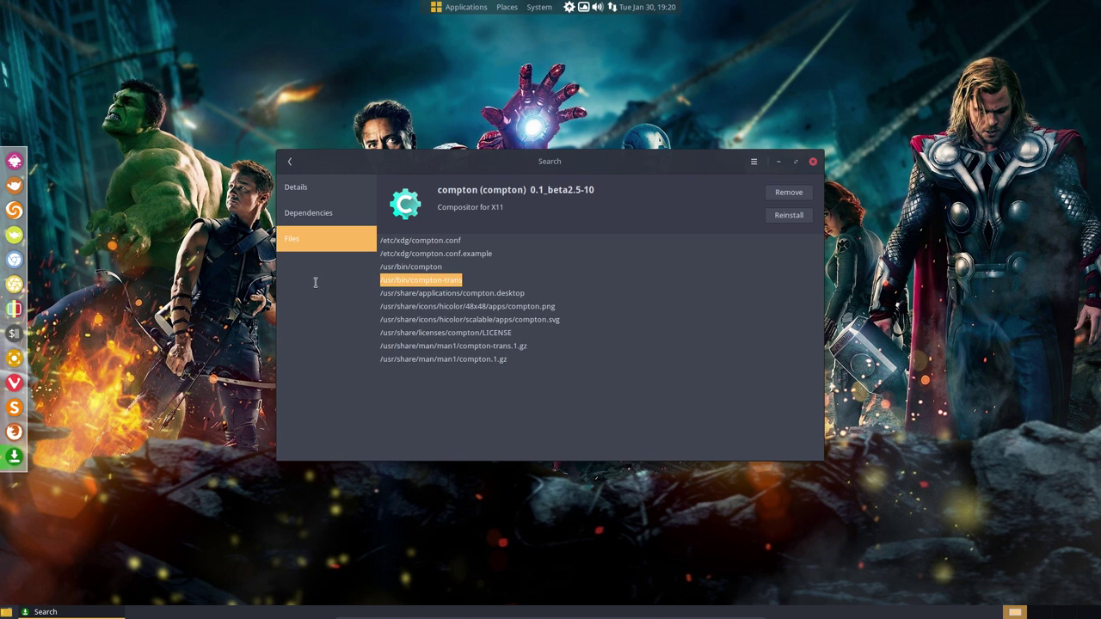
click(468, 293)
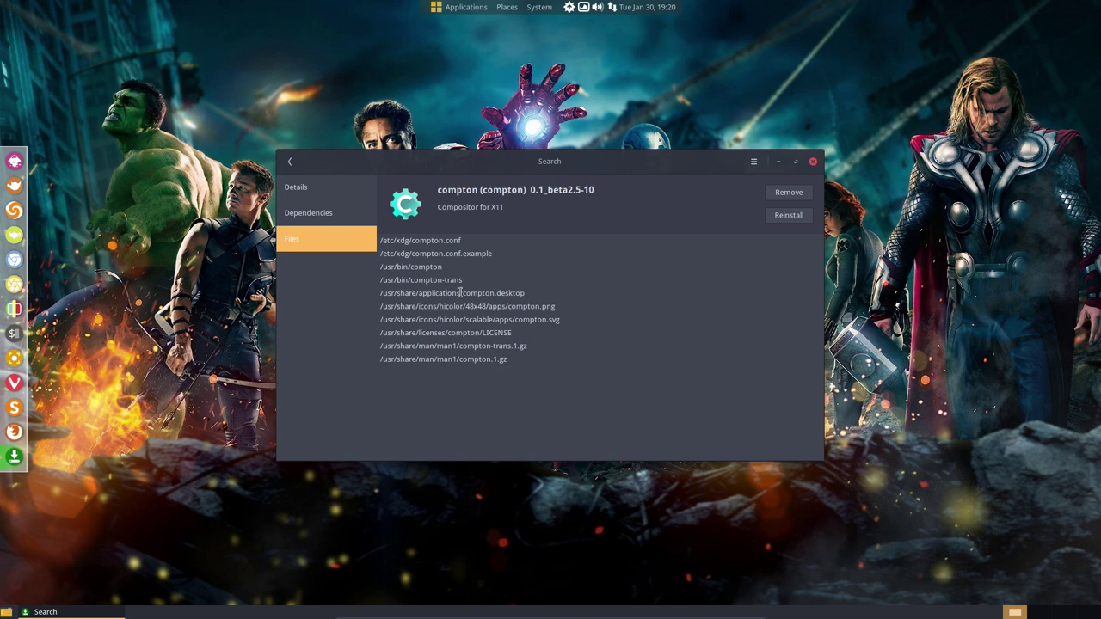
drag(460, 292, 366, 288)
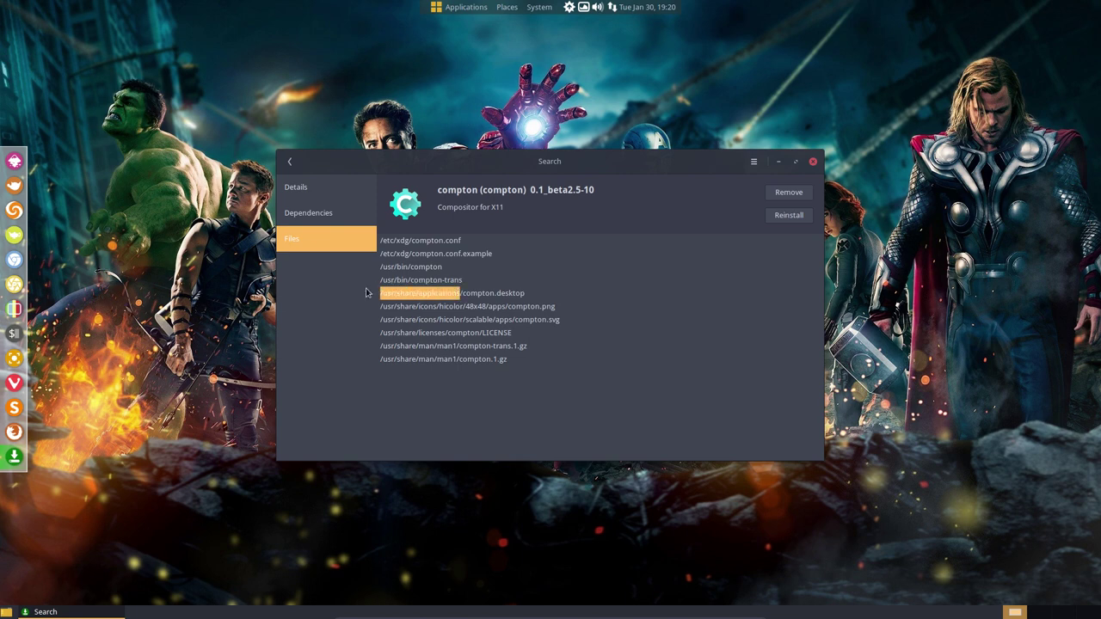
click(464, 318)
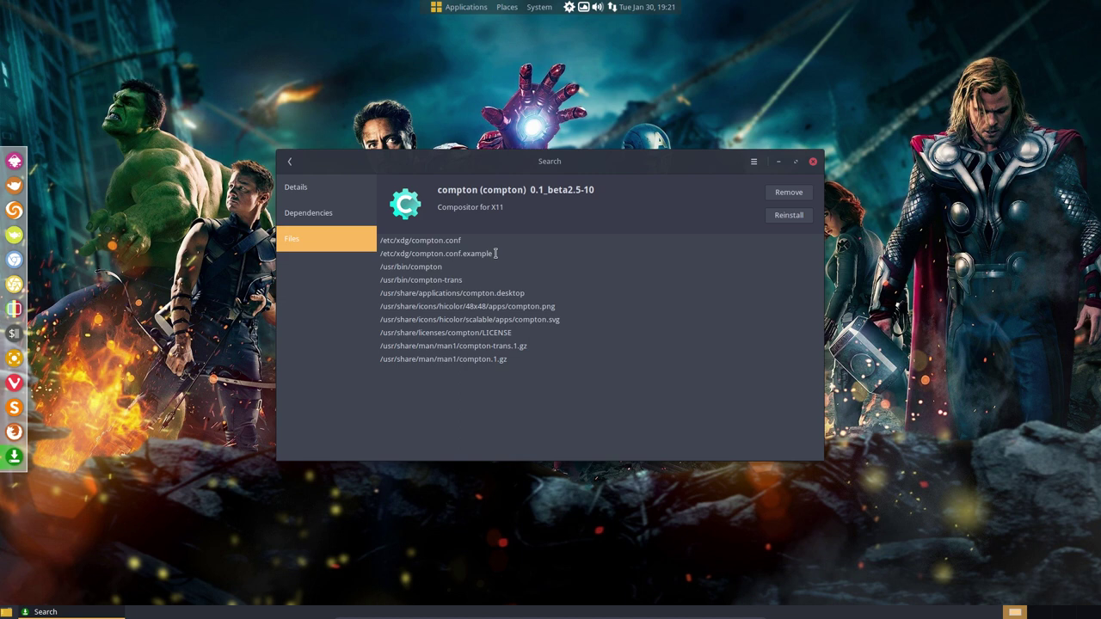
drag(495, 253, 357, 252)
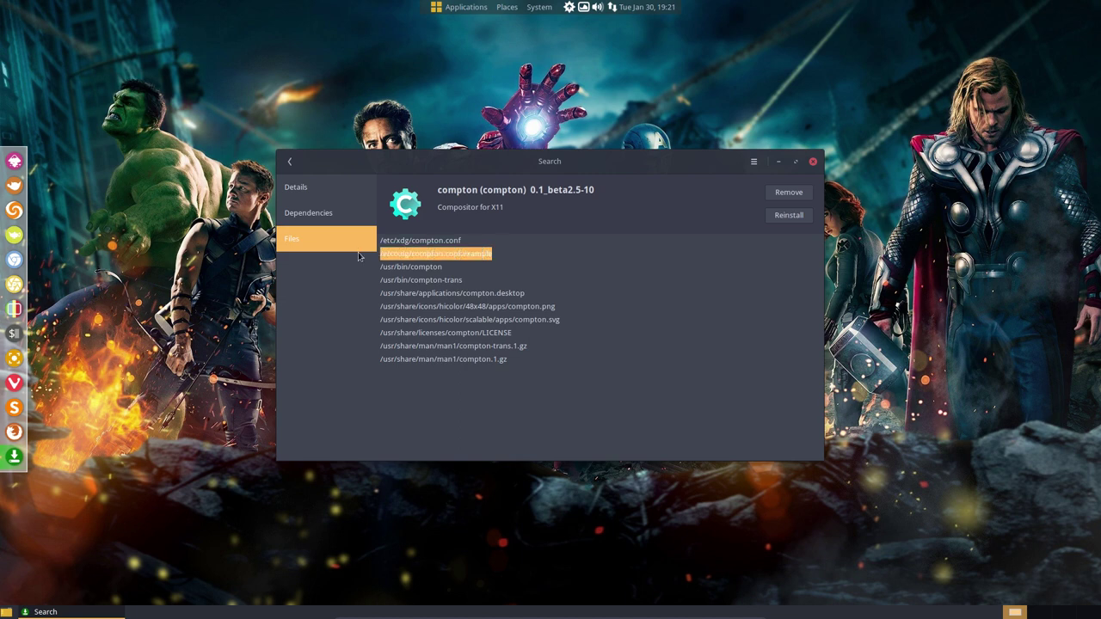
drag(685, 163, 945, 47)
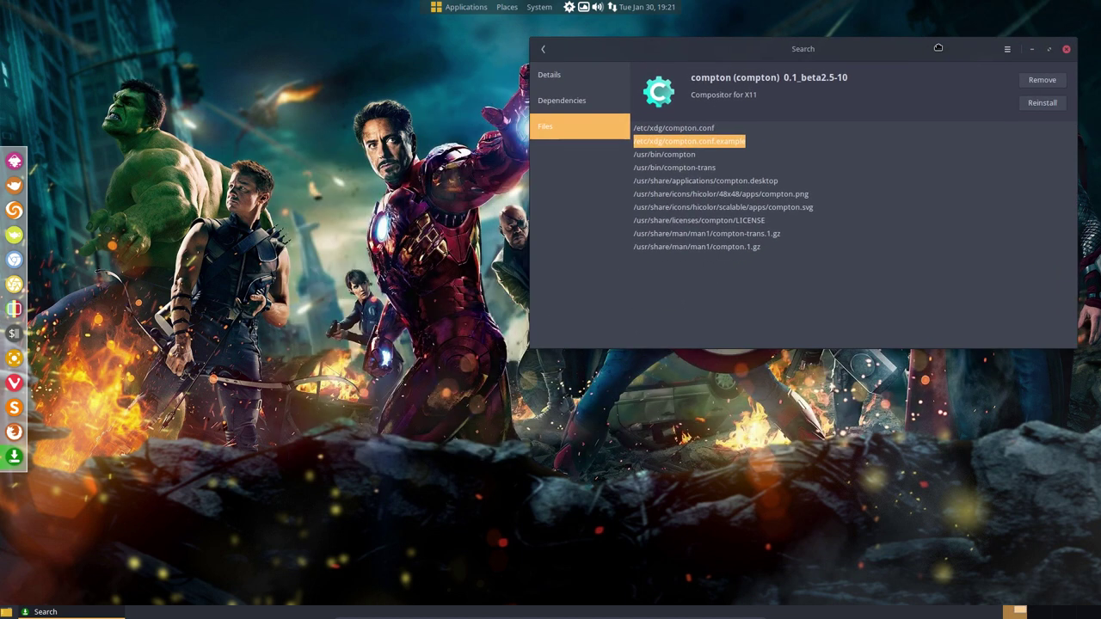
Open a file manager window beside the package details and browse the file system to /etc/xdg
click(507, 7)
click(525, 24)
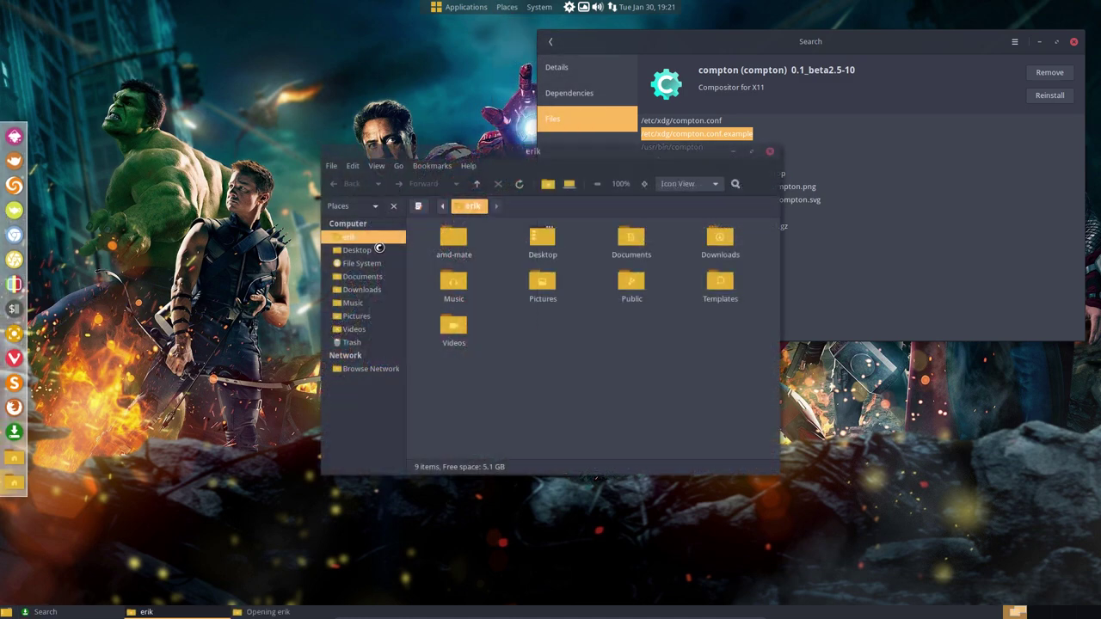
click(368, 263)
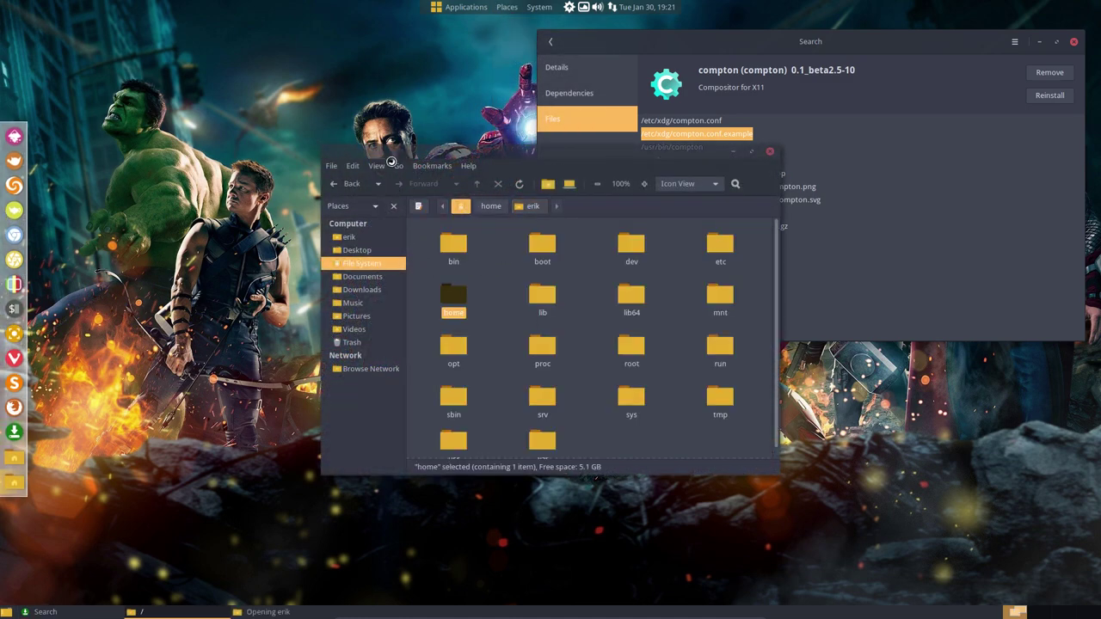
drag(482, 152, 247, 146)
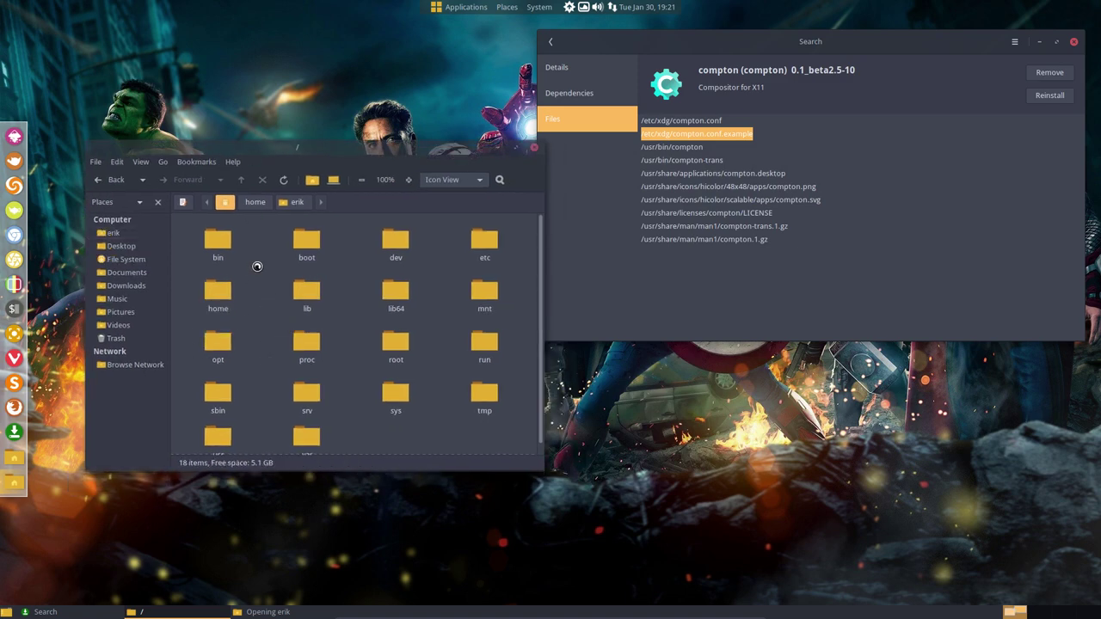
text(etc)
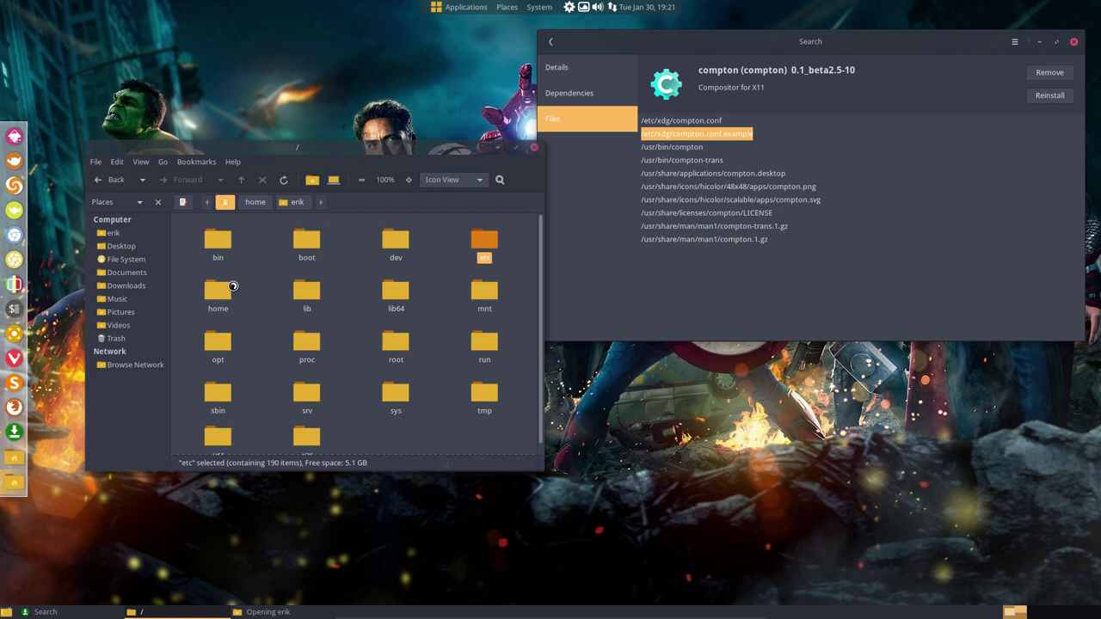
key(Return)
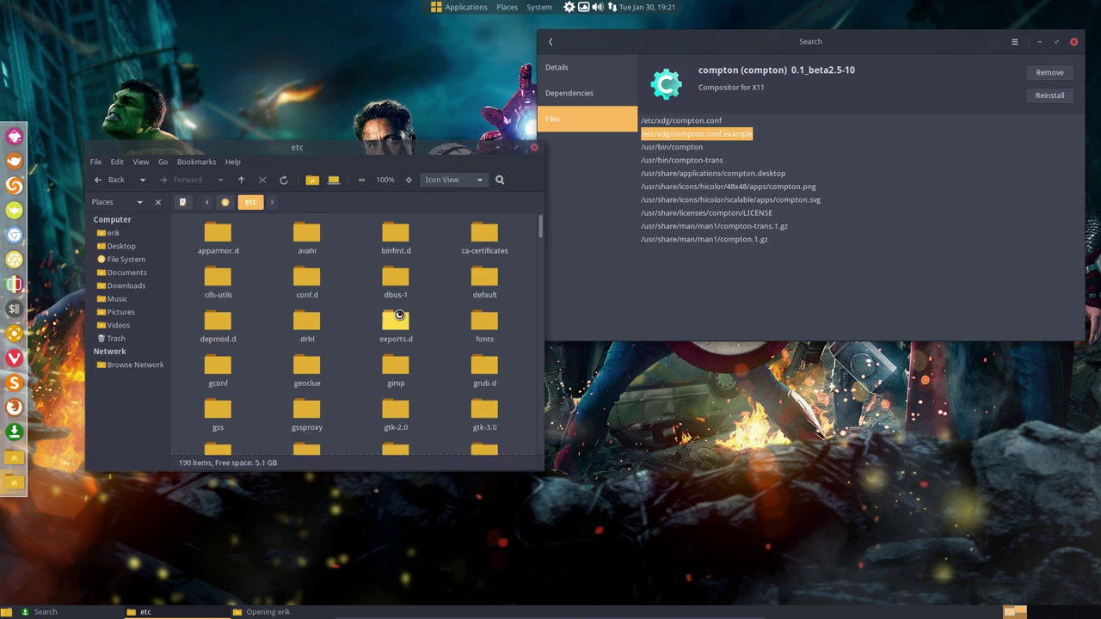
text(xd)
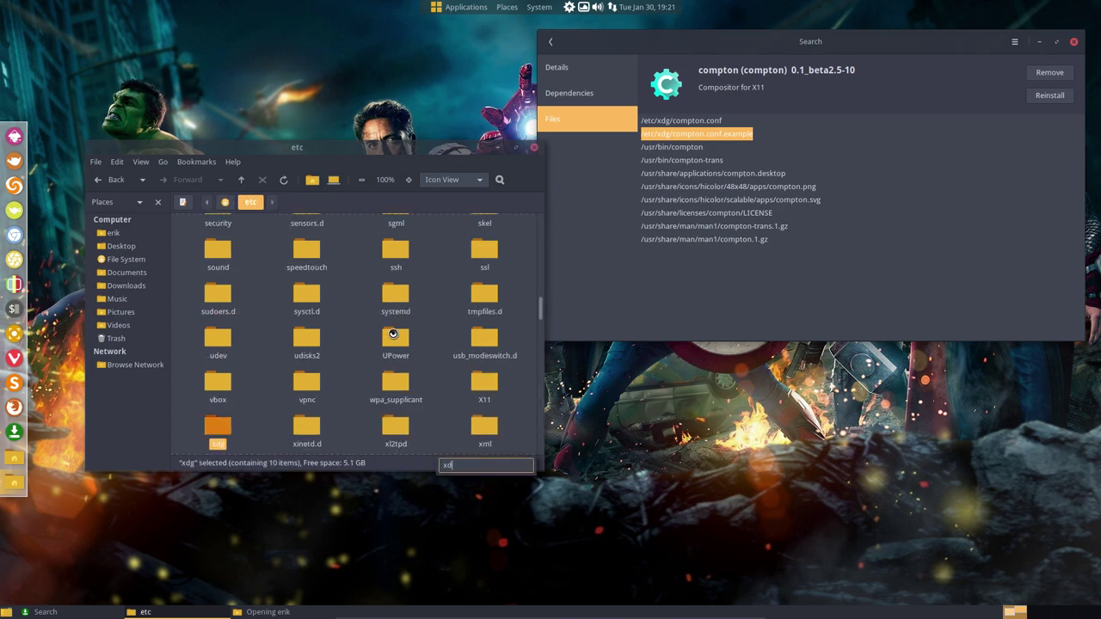
double_click(218, 429)
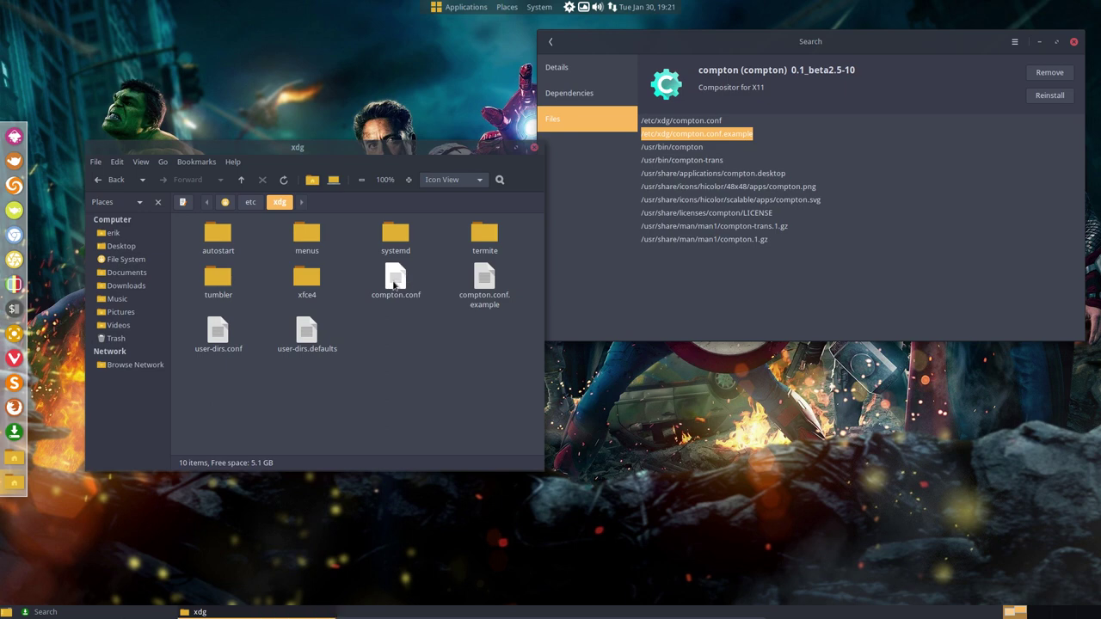
Copy the compton.conf.example file from /etc/xdg
click(395, 282)
click(485, 288)
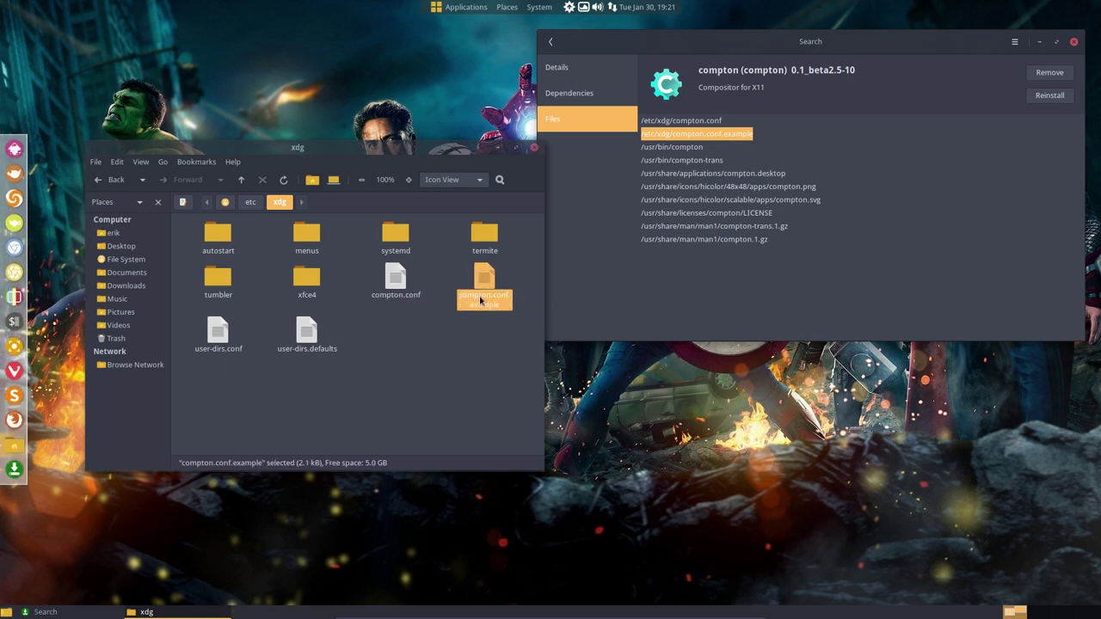
right_click(486, 290)
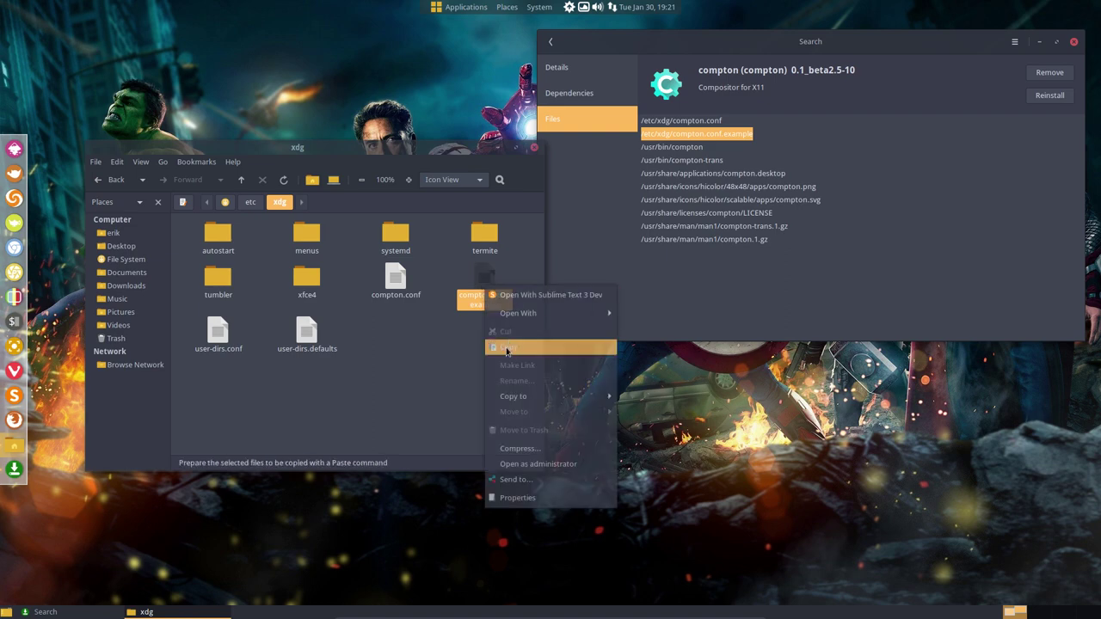
click(509, 349)
Show hidden items in the home folder, open .config and locate the marco-compton.conf file
click(125, 239)
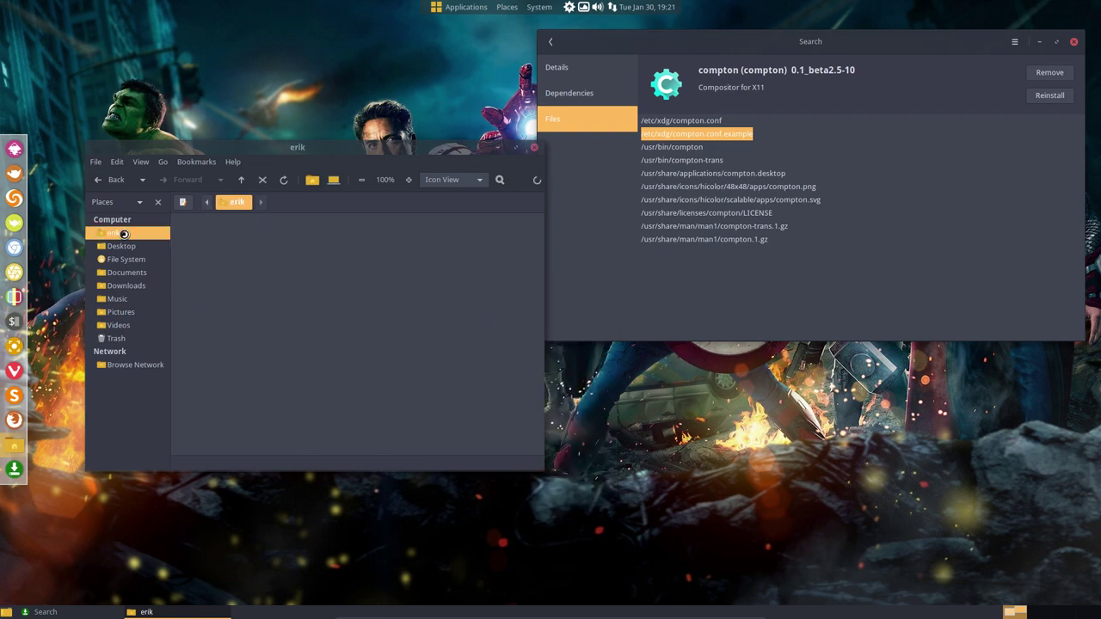
key(ctrl+h)
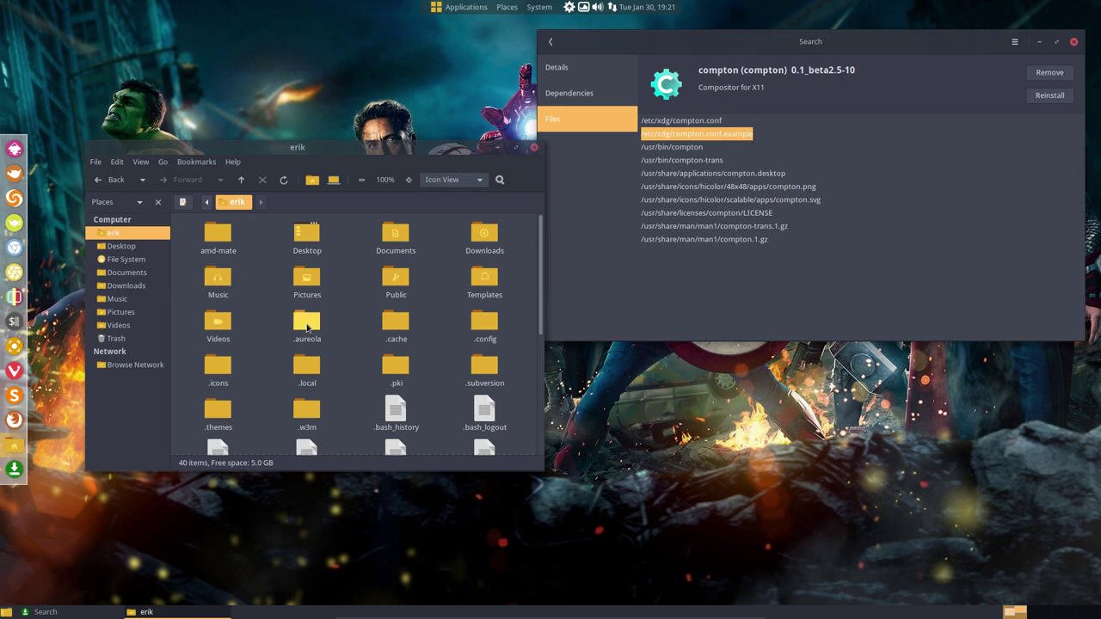
double_click(483, 324)
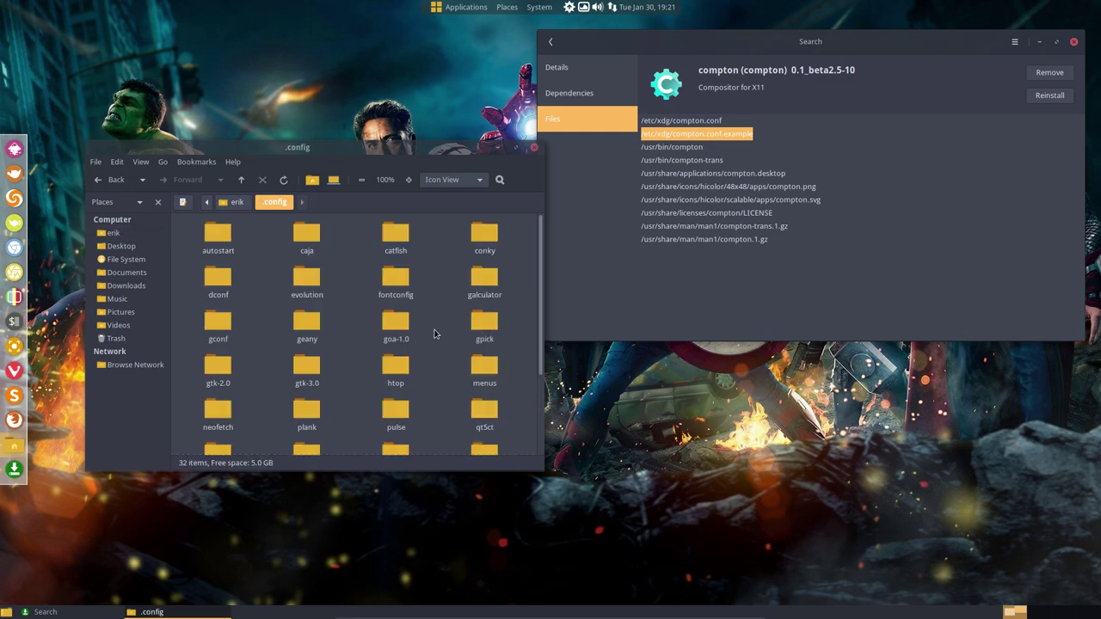
scroll(396, 336, down, 3)
click(305, 388)
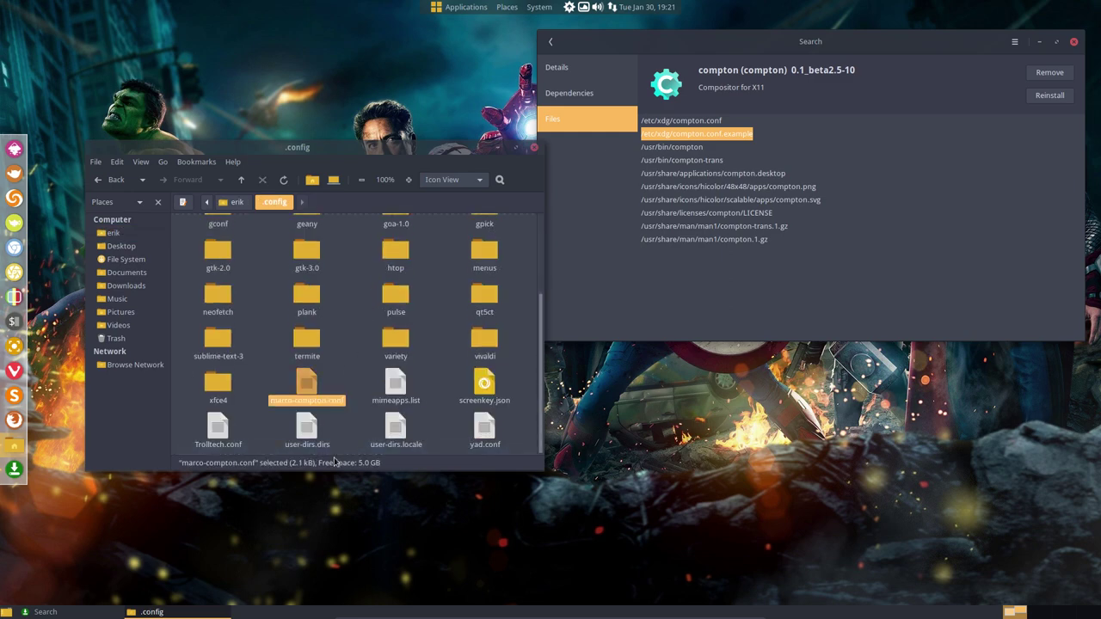
click(345, 409)
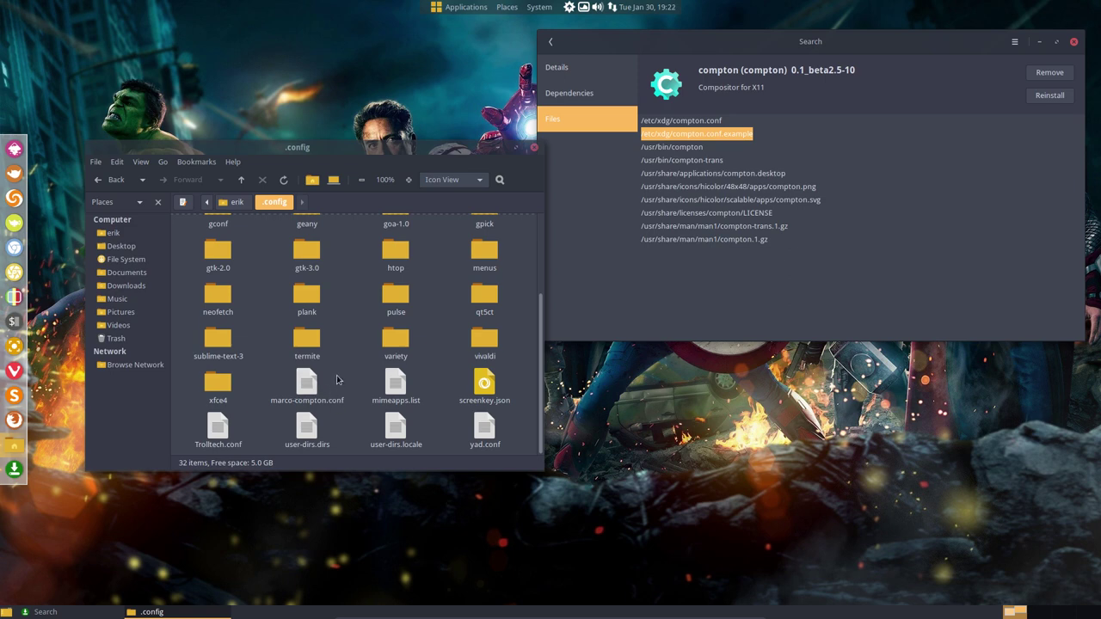
Paste compton.conf.example into .config and delete the existing marco-compton.conf
key(ctrl+v)
click(384, 389)
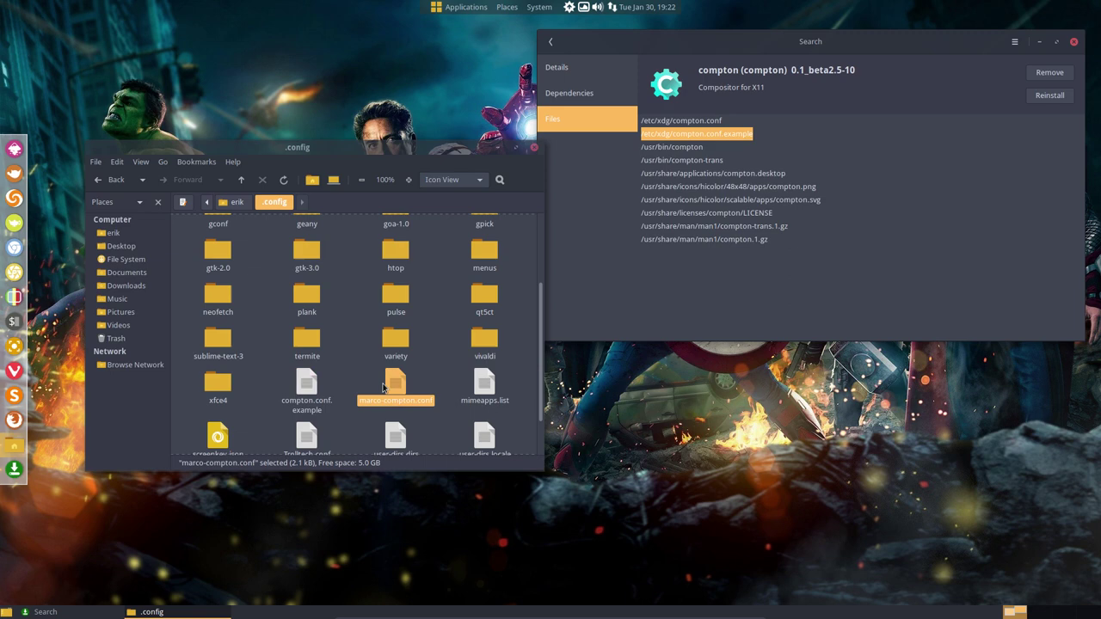
key(Delete)
Rename the pasted compton.conf.example file as marco-compton.conf
click(303, 393)
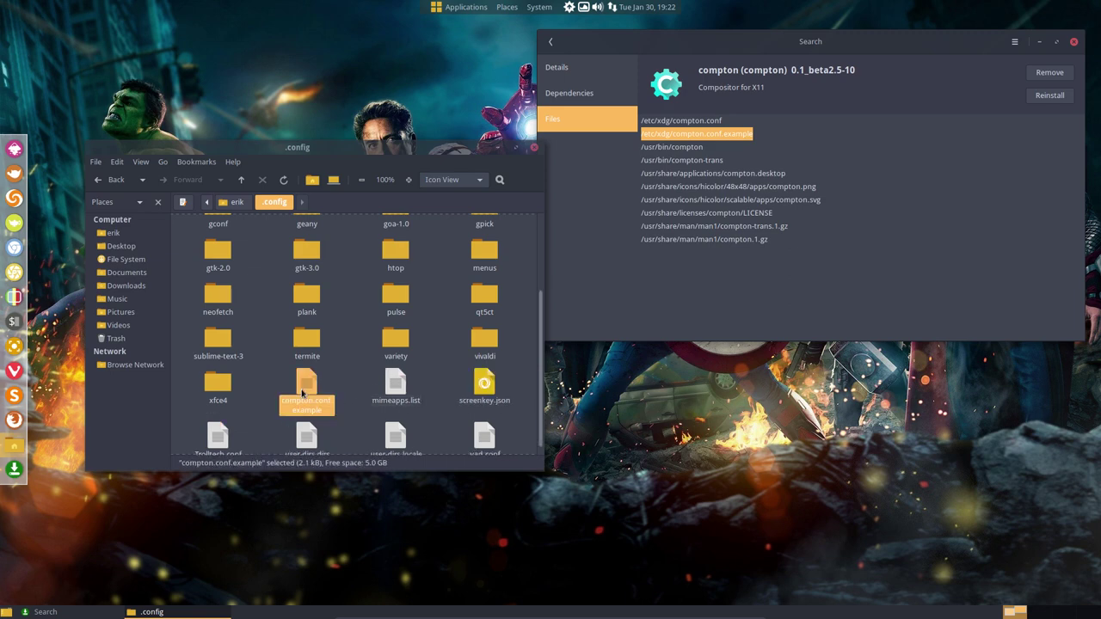
key(F2)
key(End)
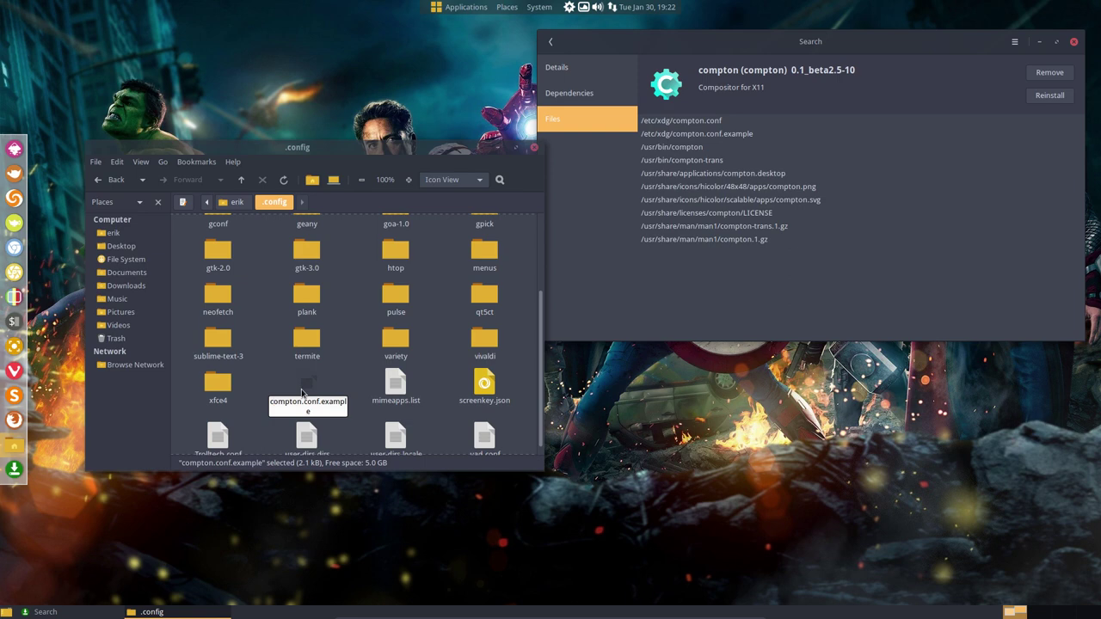
key(BackSpace)
key(BackSpace)
key(BackSpace)
key(BackSpace)
key(BackSpace)
key(BackSpace)
key(BackSpace)
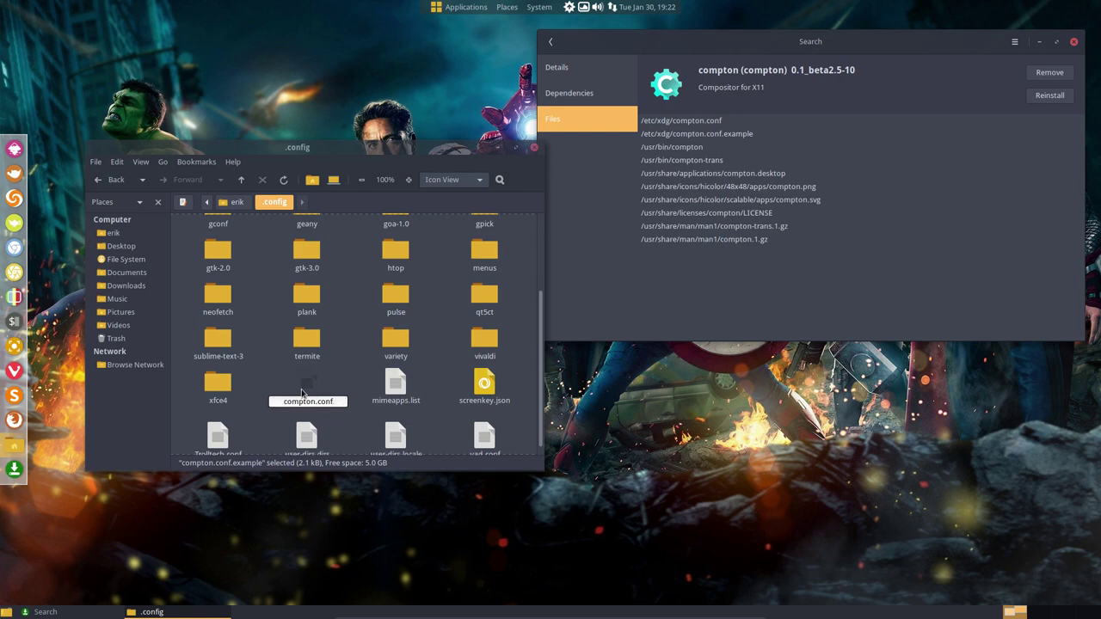
text(marco-)
key(Return)
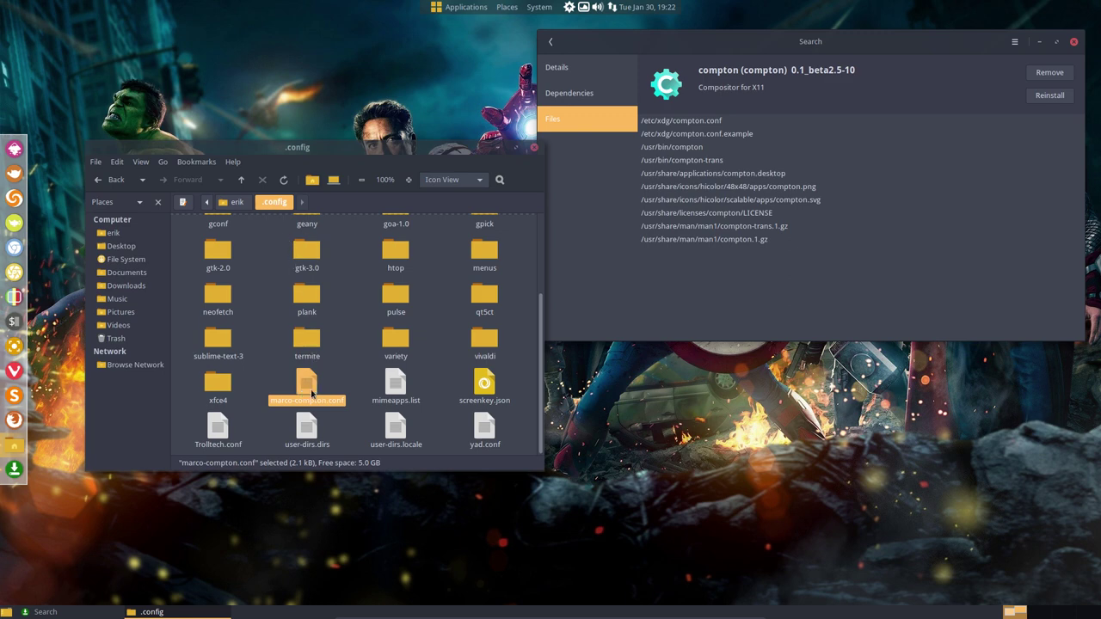
Close the package details window, open marco-compton.conf in Sublime Text and review all its settings
click(1074, 43)
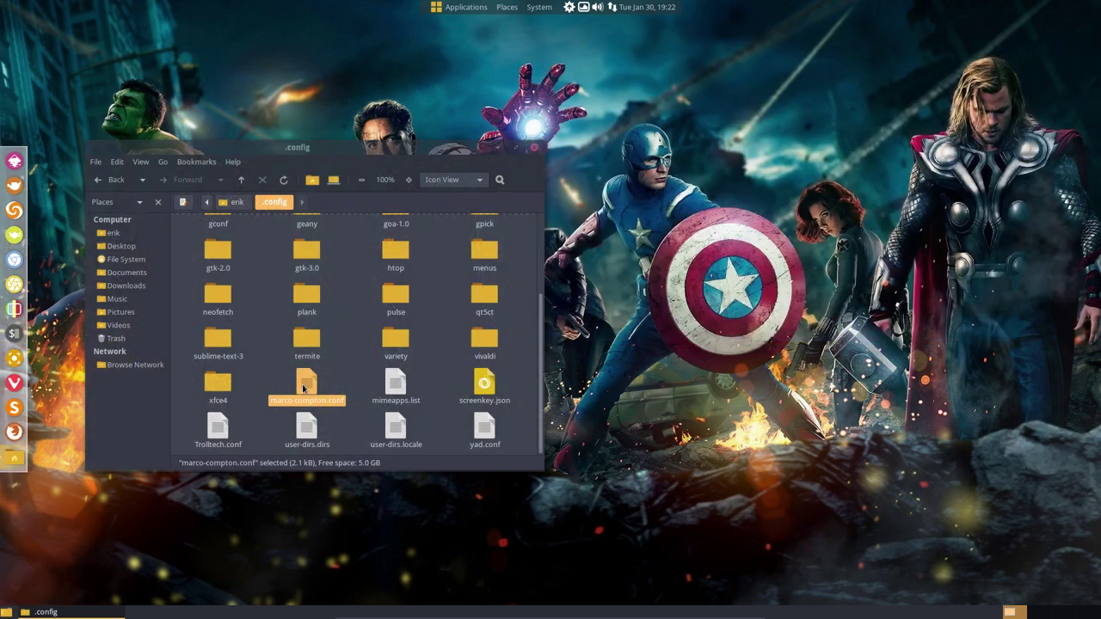
double_click(304, 392)
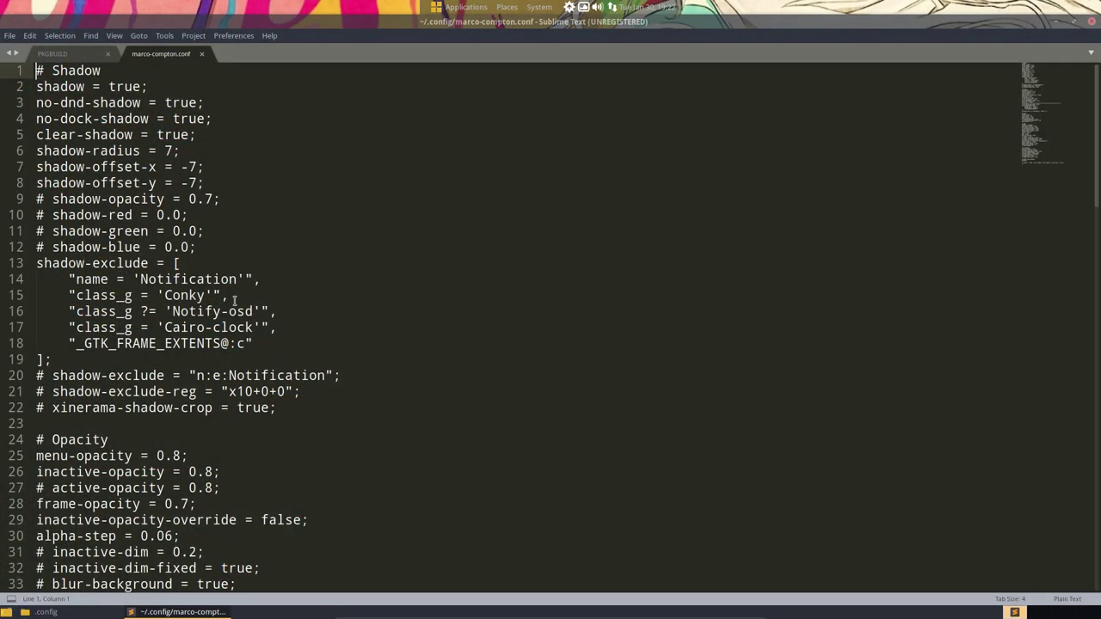
scroll(233, 300, down, 10)
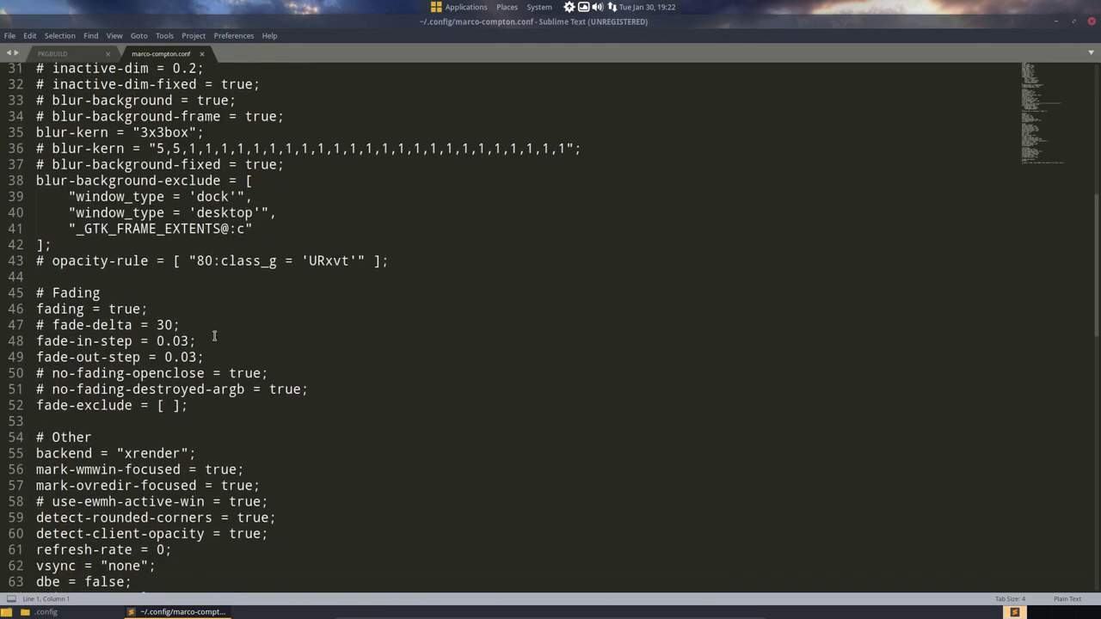
scroll(214, 336, down, 10)
scroll(214, 336, down, 6)
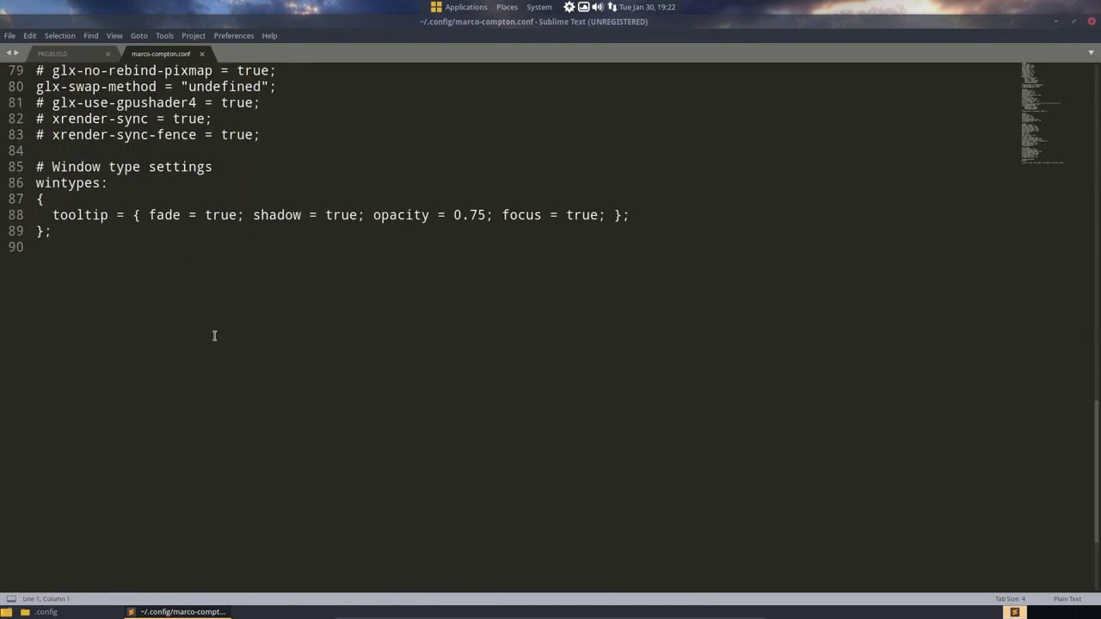
scroll(215, 335, up, 20)
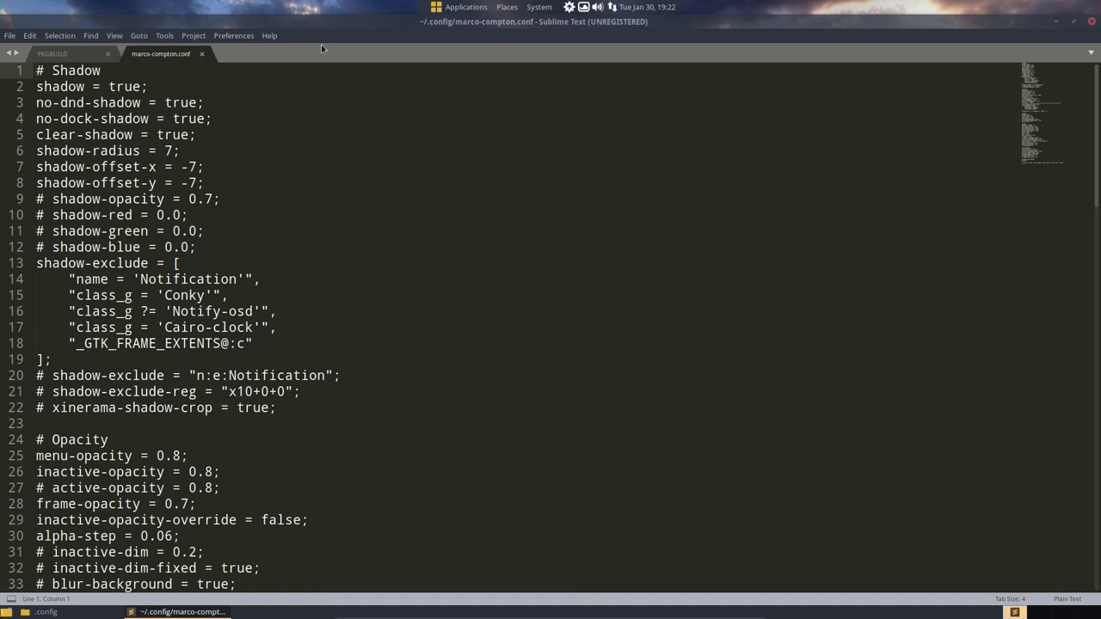
Launch the Vivaldi browser and maximize its window
click(499, 11)
mouse_move(464, 7)
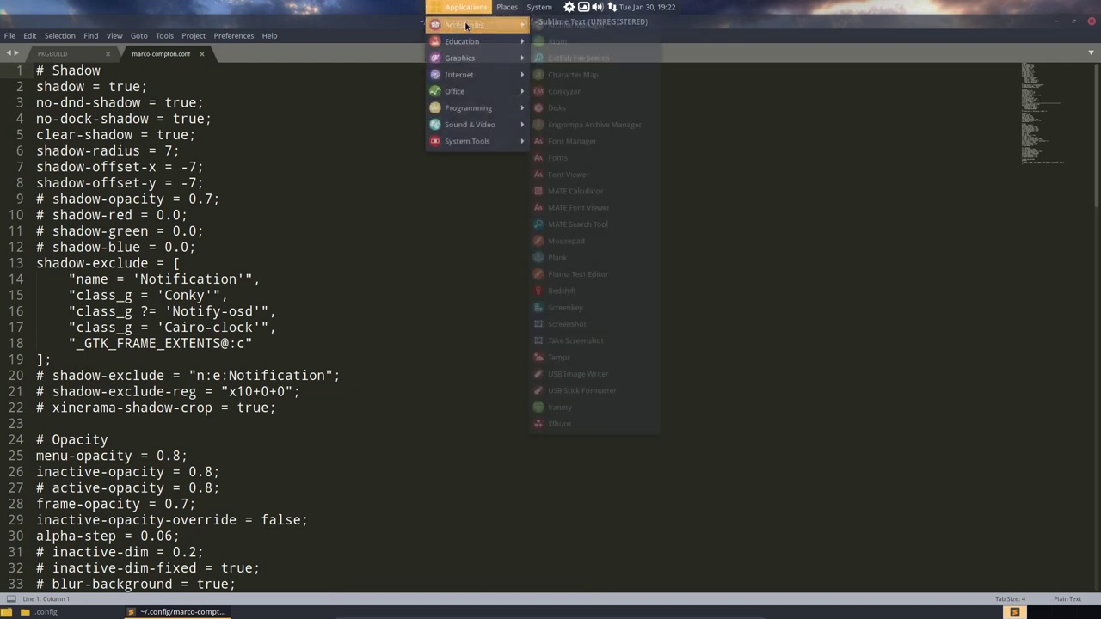
mouse_move(469, 77)
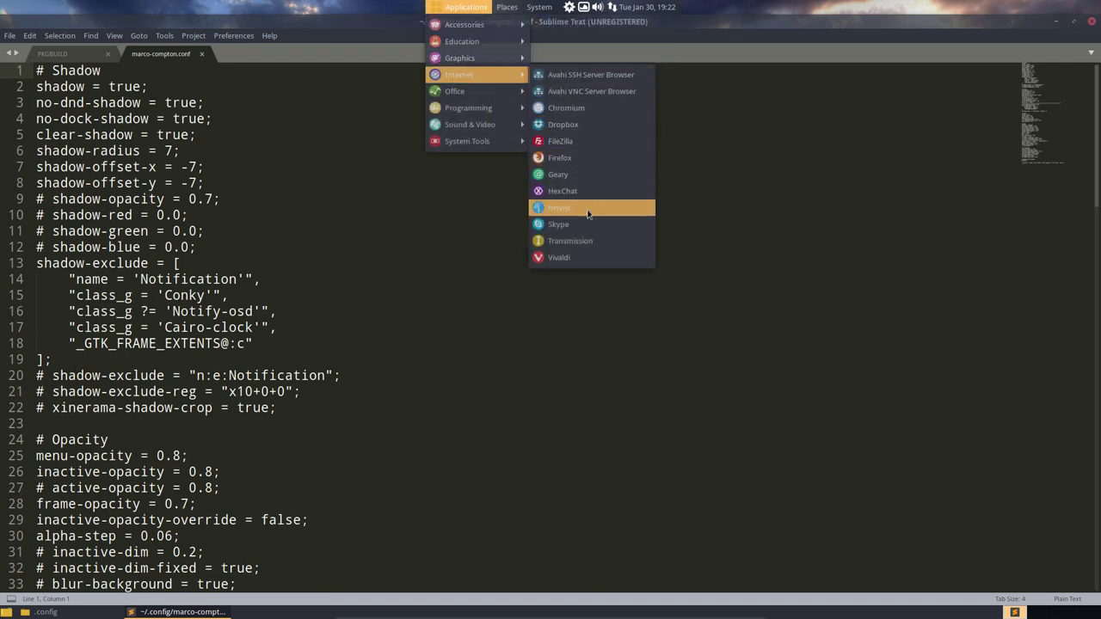
click(578, 256)
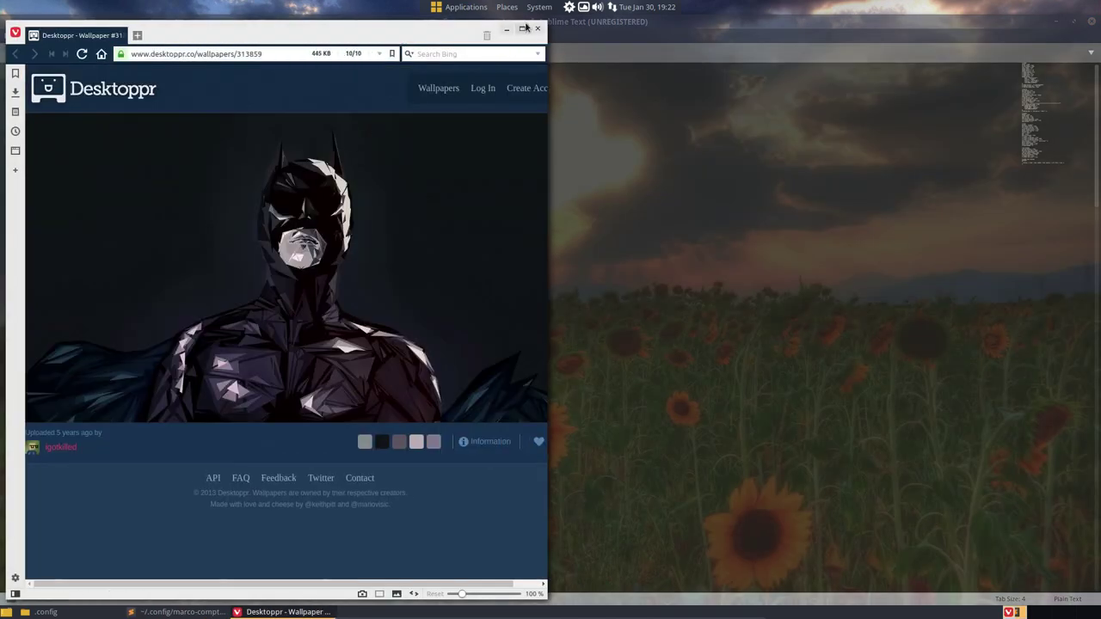
double_click(527, 32)
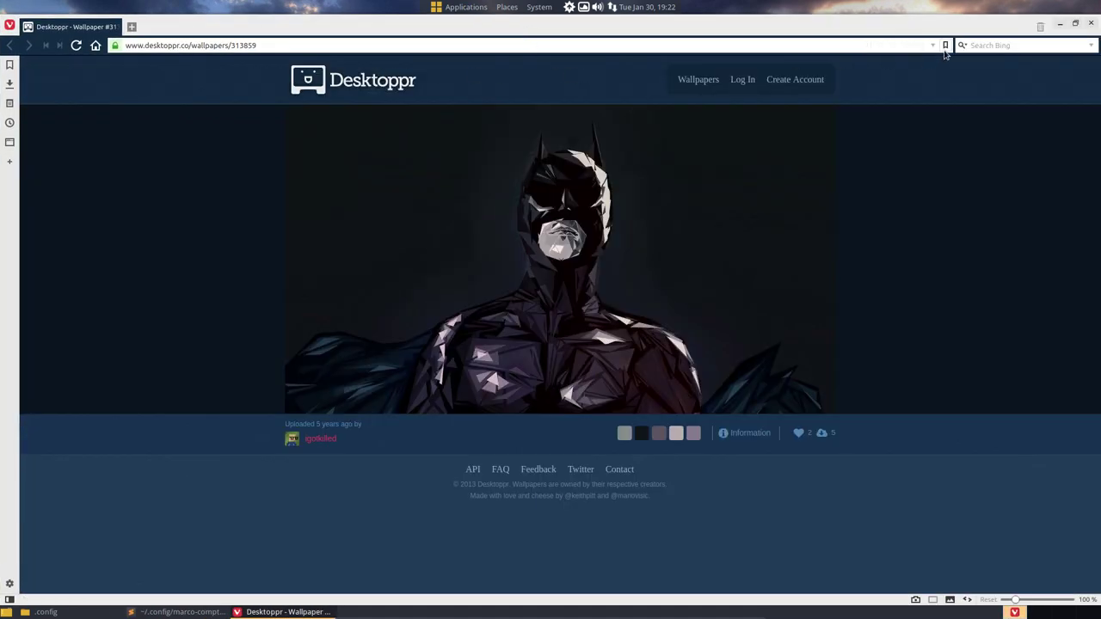
click(280, 40)
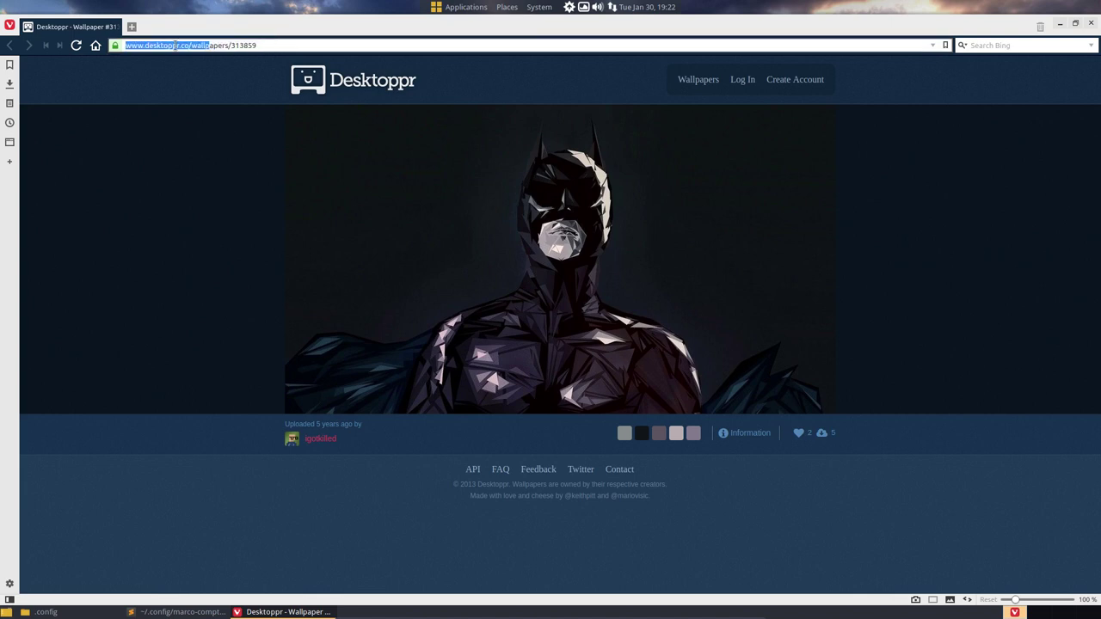
Make Google the default search engine in Vivaldi's search settings
click(10, 583)
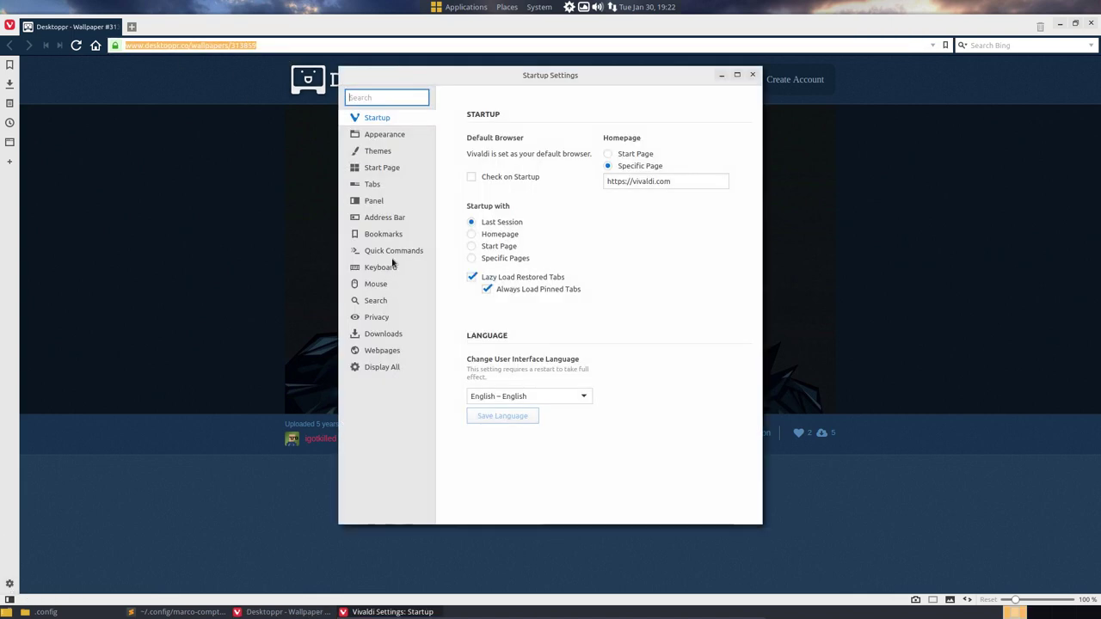
click(366, 302)
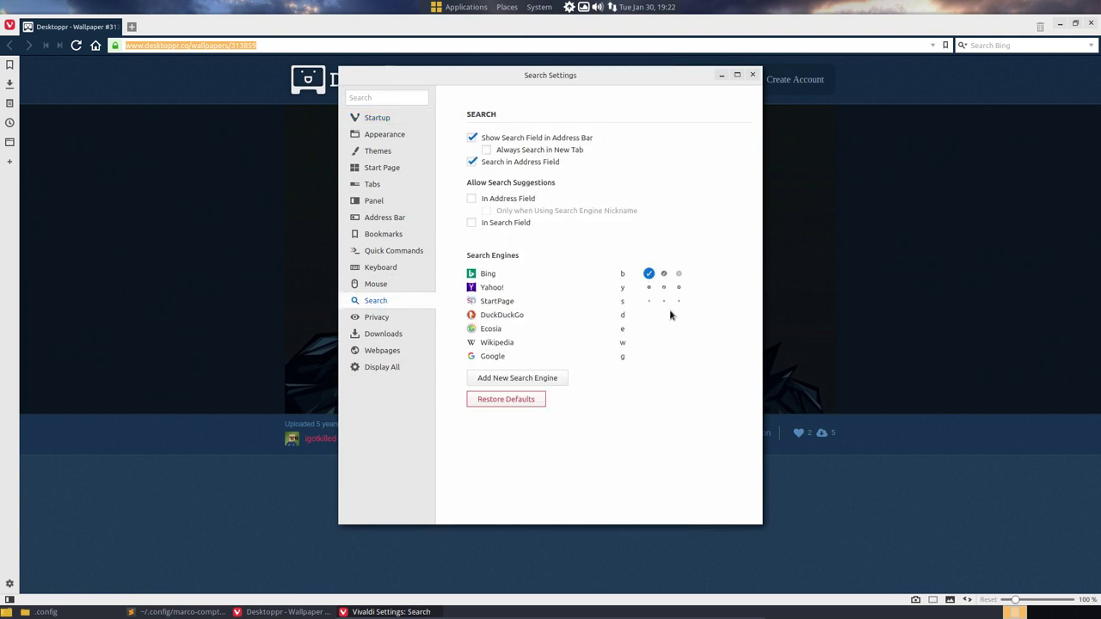
click(650, 357)
Remove every search engine except Google from Vivaldi's list and close the settings
click(678, 274)
click(678, 273)
click(678, 274)
click(678, 274)
click(678, 274)
click(678, 274)
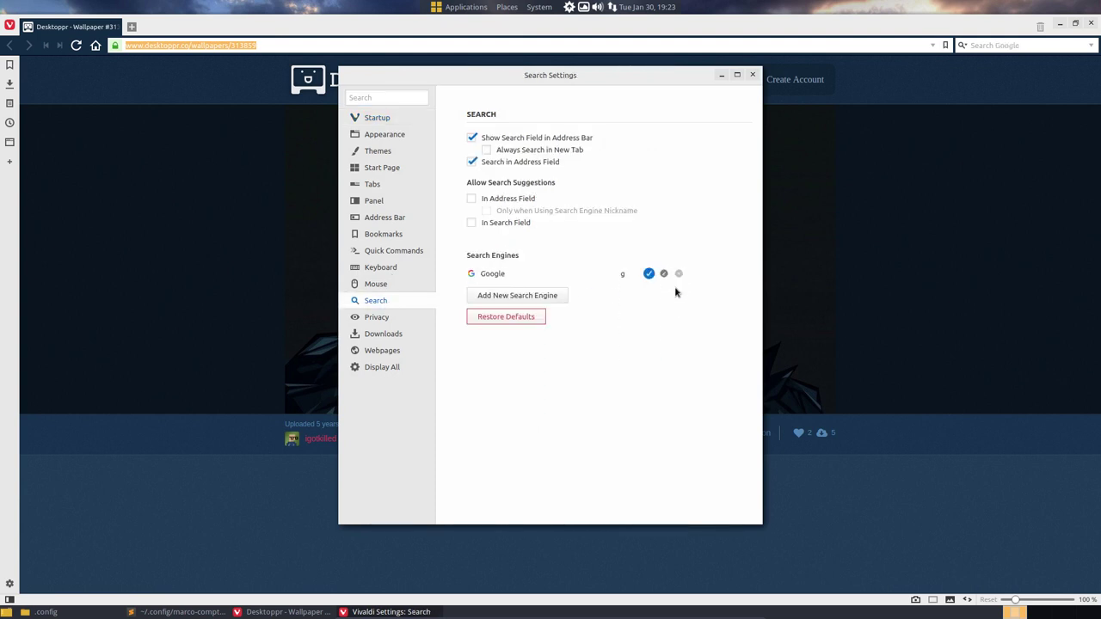
click(753, 74)
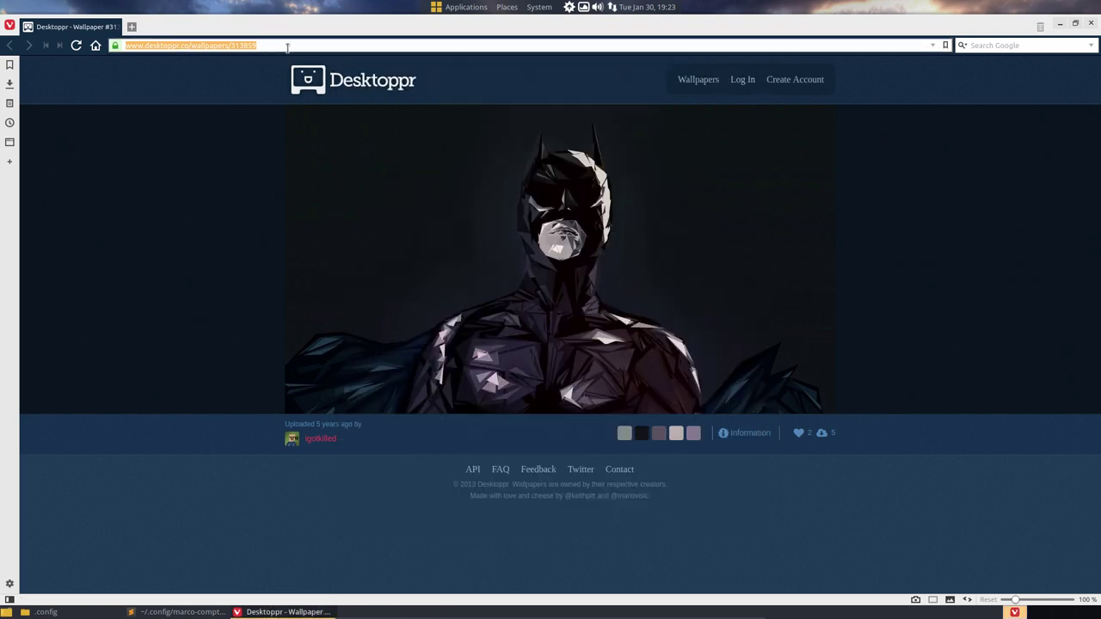
Search Google for "compton.conf github"
click(288, 48)
text(comp)
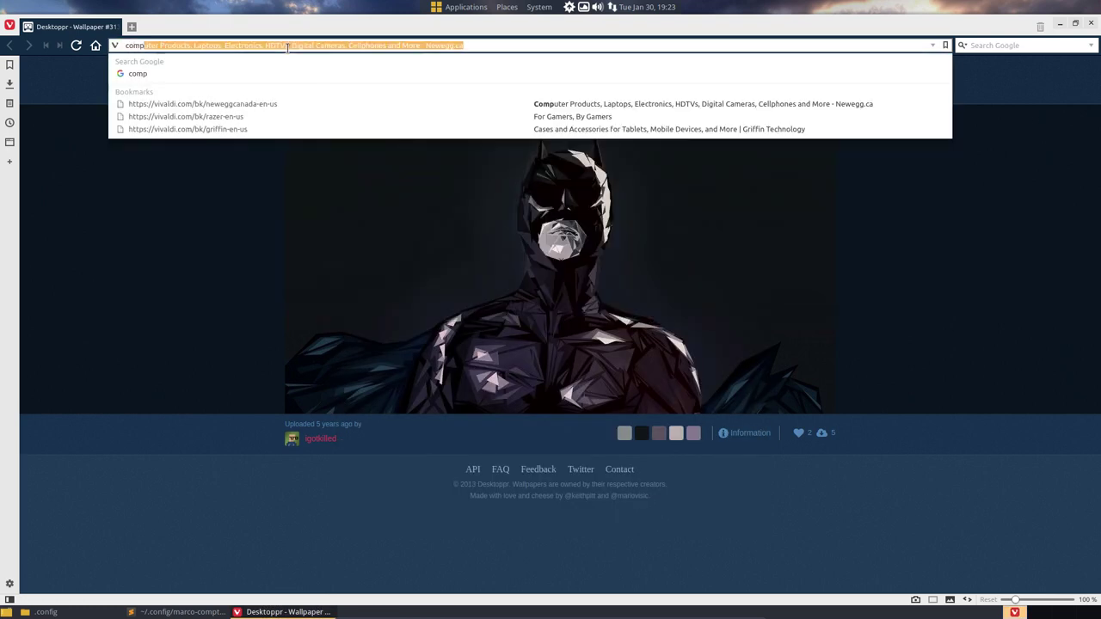
text(ton.conf)
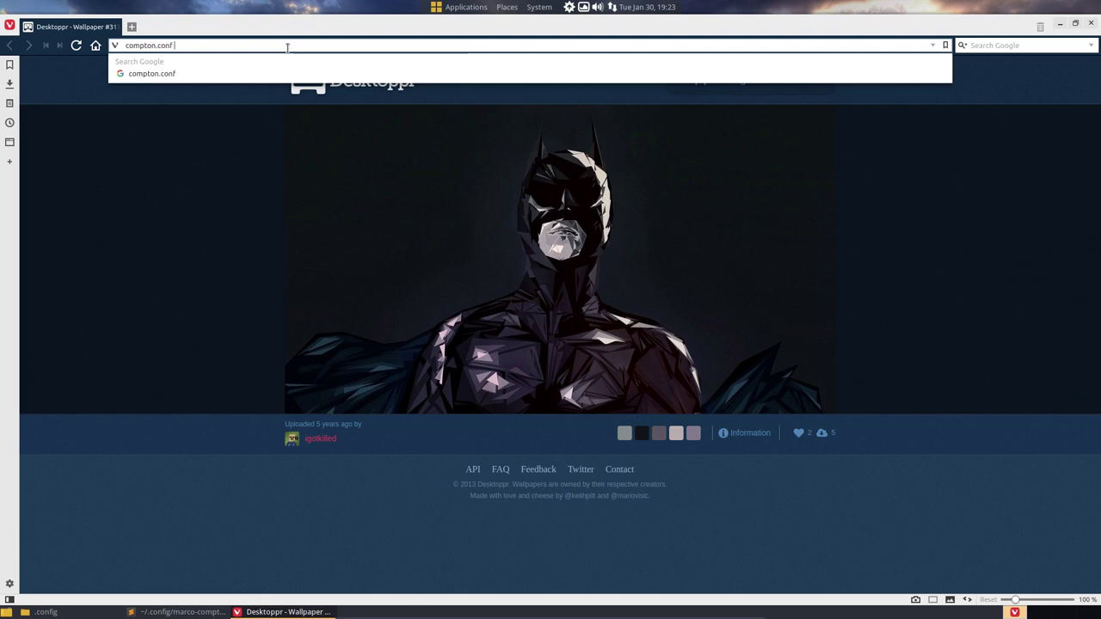
text( github)
key(Return)
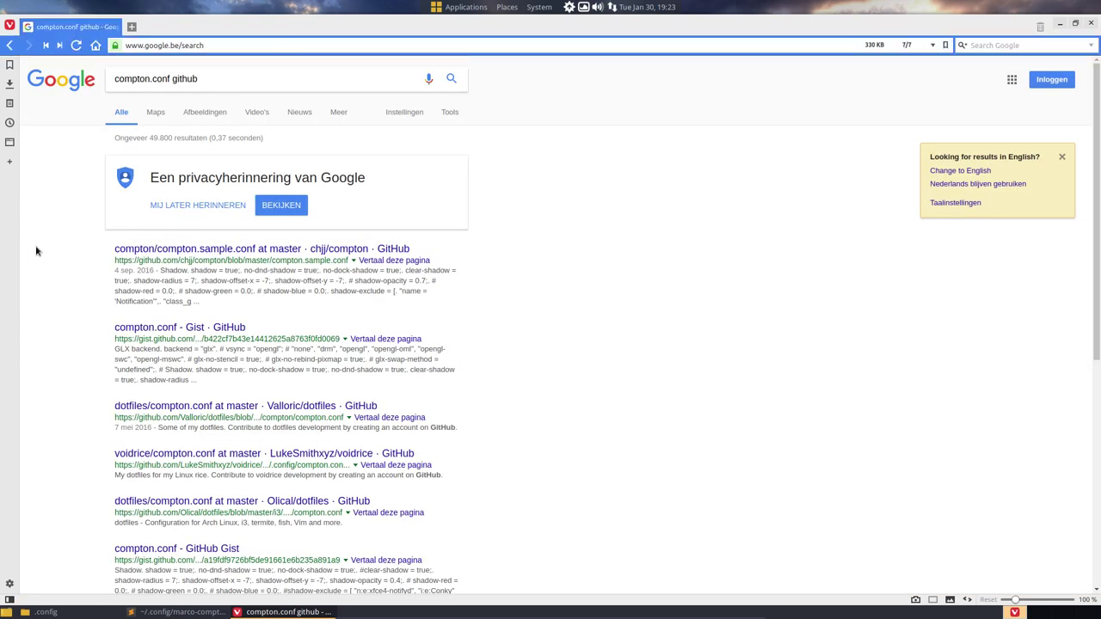
Look through the first two pages of Google results for example compton.conf files on GitHub
scroll(70, 269, down, 3)
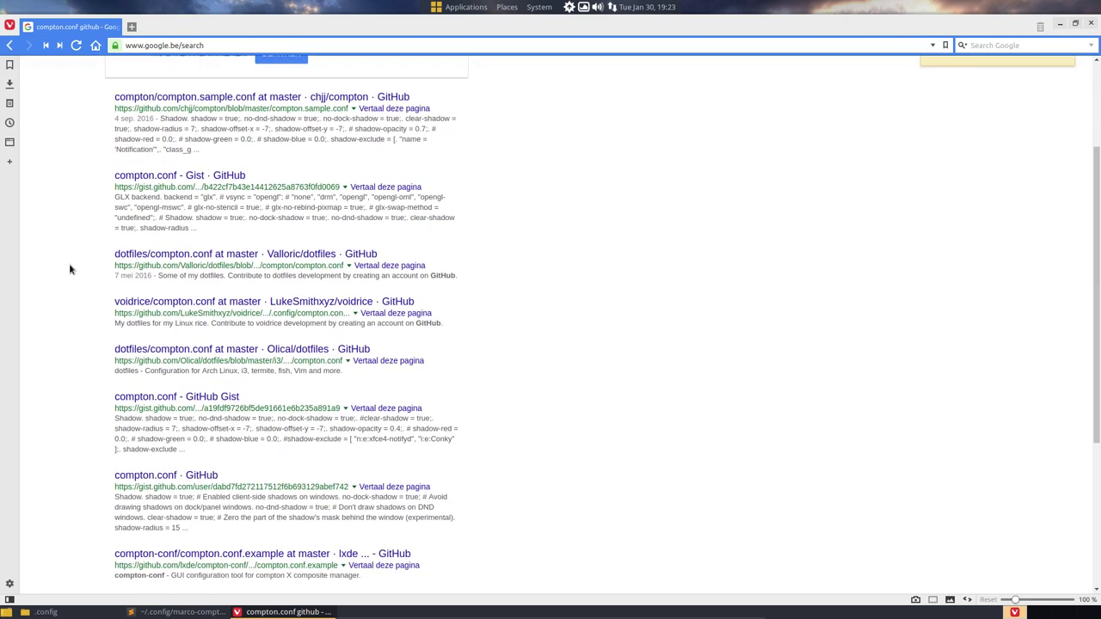
scroll(70, 269, down, 2)
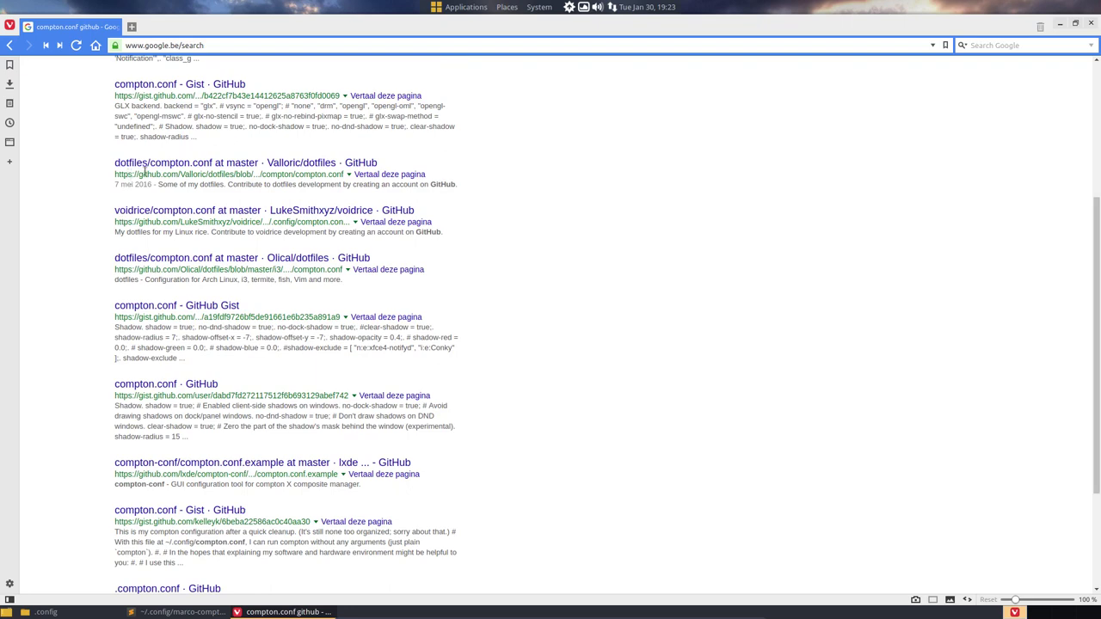
scroll(163, 292, down, 1)
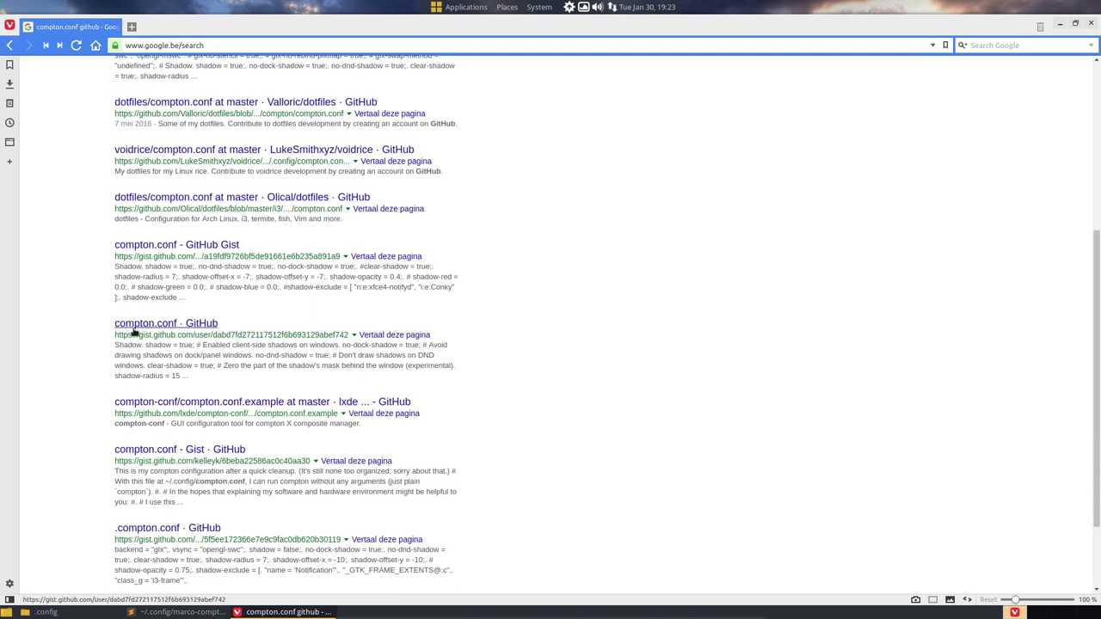
scroll(129, 330, down, 2)
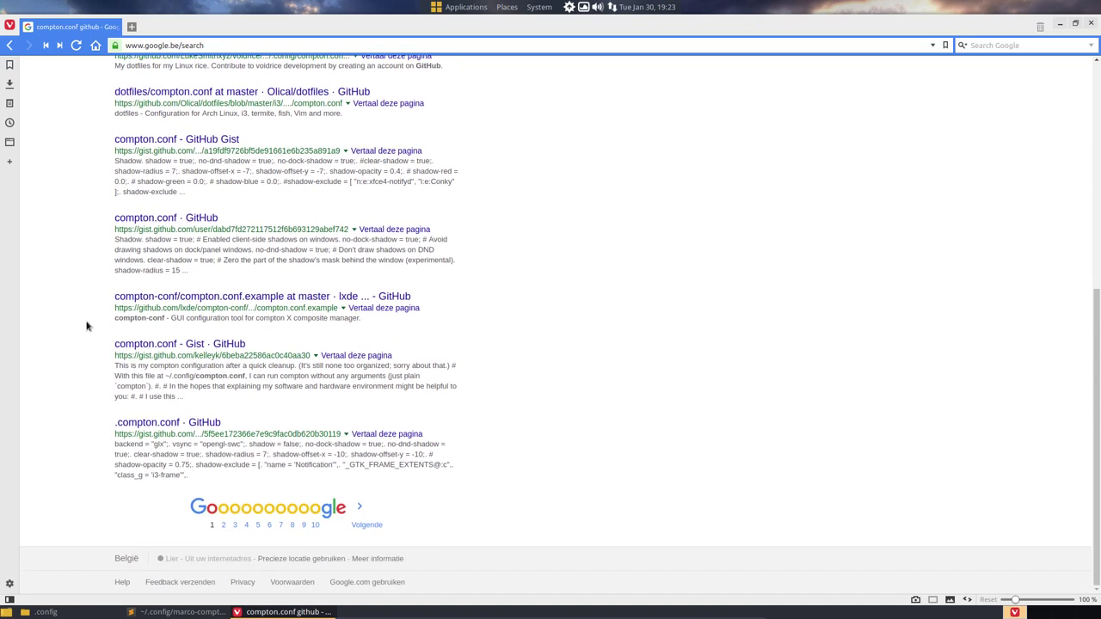
click(222, 525)
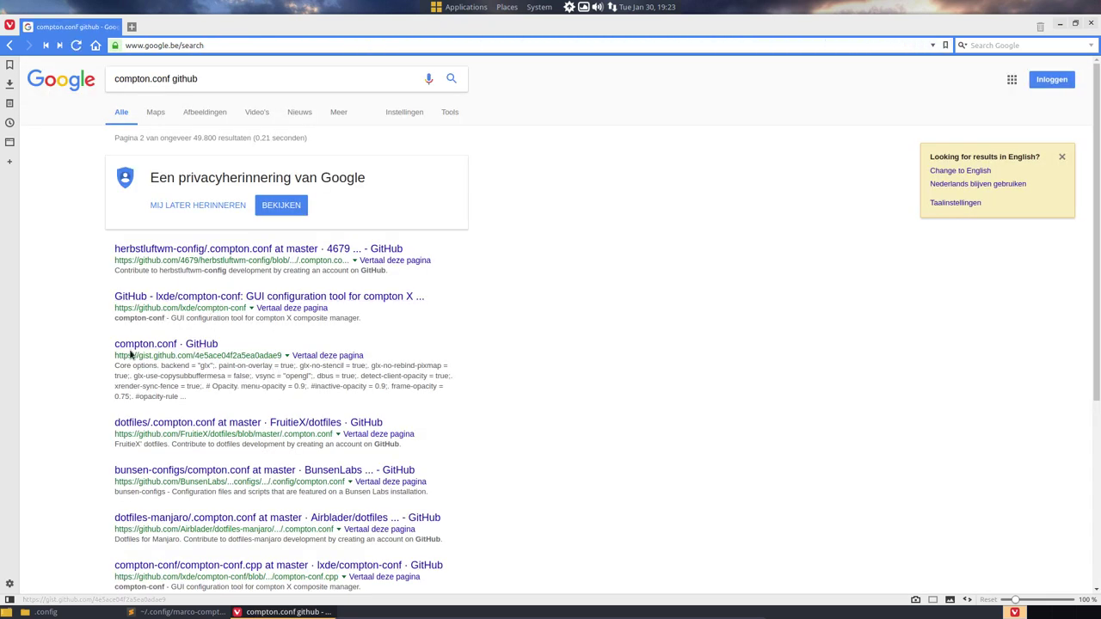
scroll(149, 417, down, 1)
scroll(150, 417, down, 2)
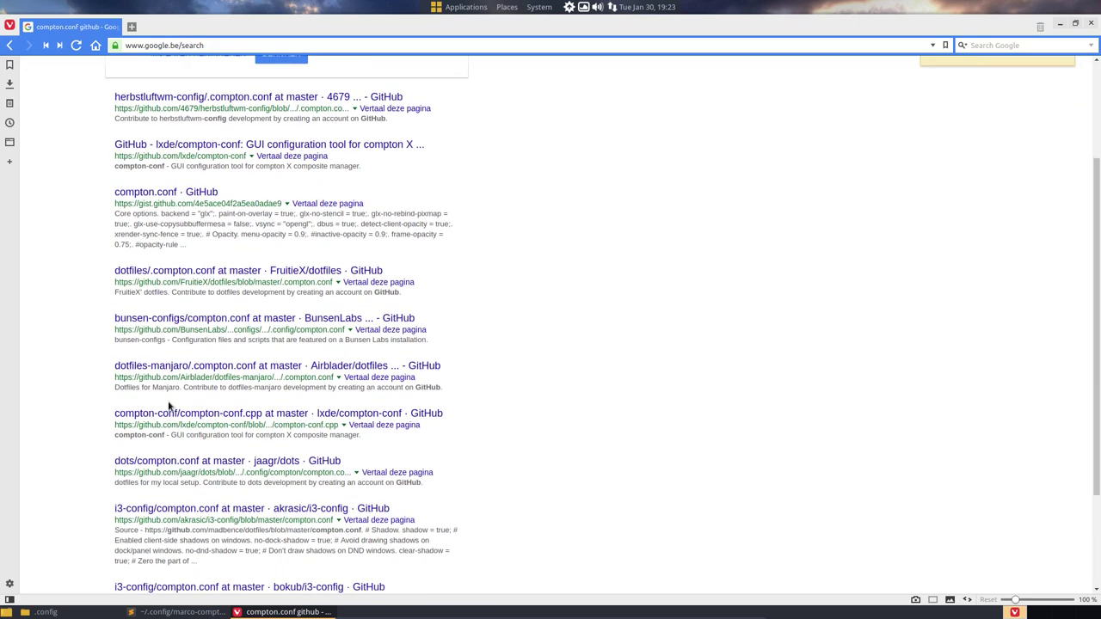
scroll(169, 407, up, 3)
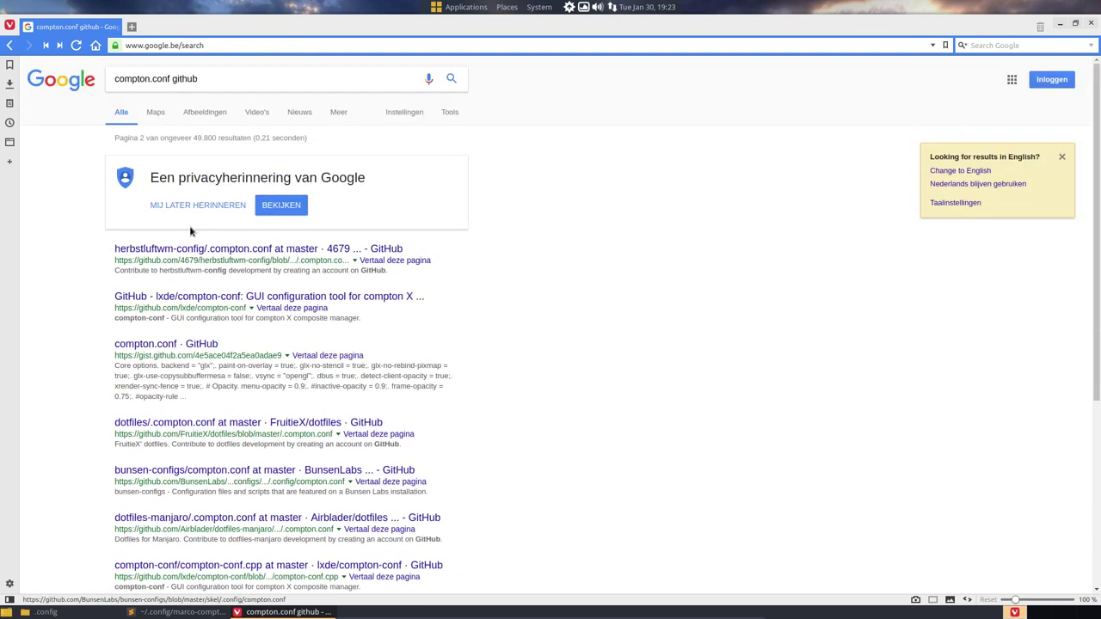
Refine the compton.conf github search with the author's full name and look over the repositories found
click(214, 81)
text(erik dubois)
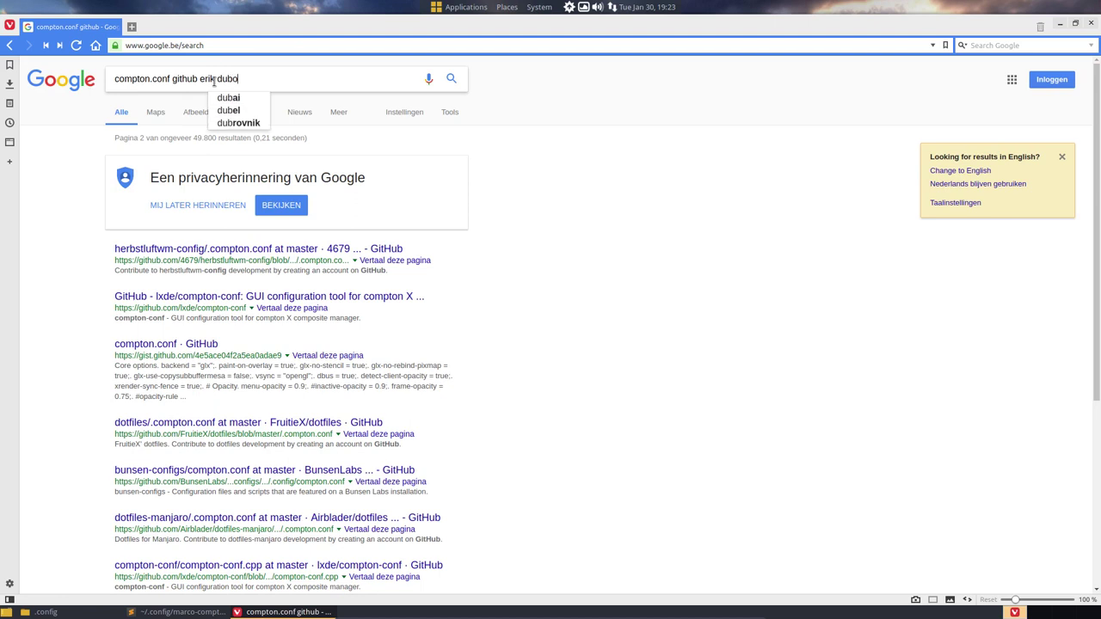
key(Return)
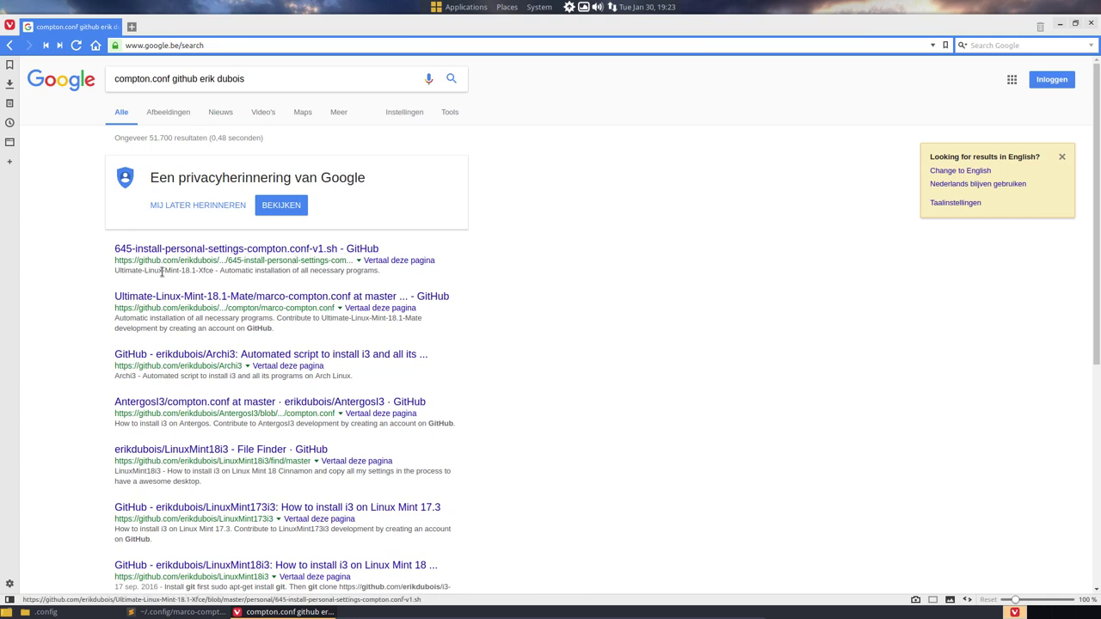
drag(114, 270, 214, 271)
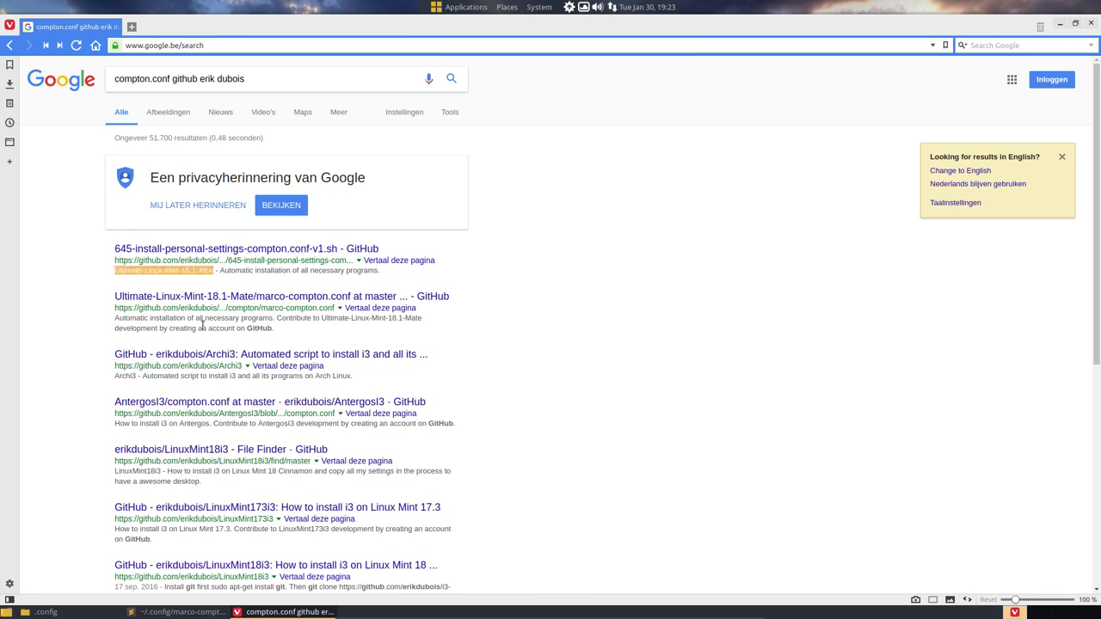
scroll(202, 326, down, 2)
scroll(198, 326, up, 2)
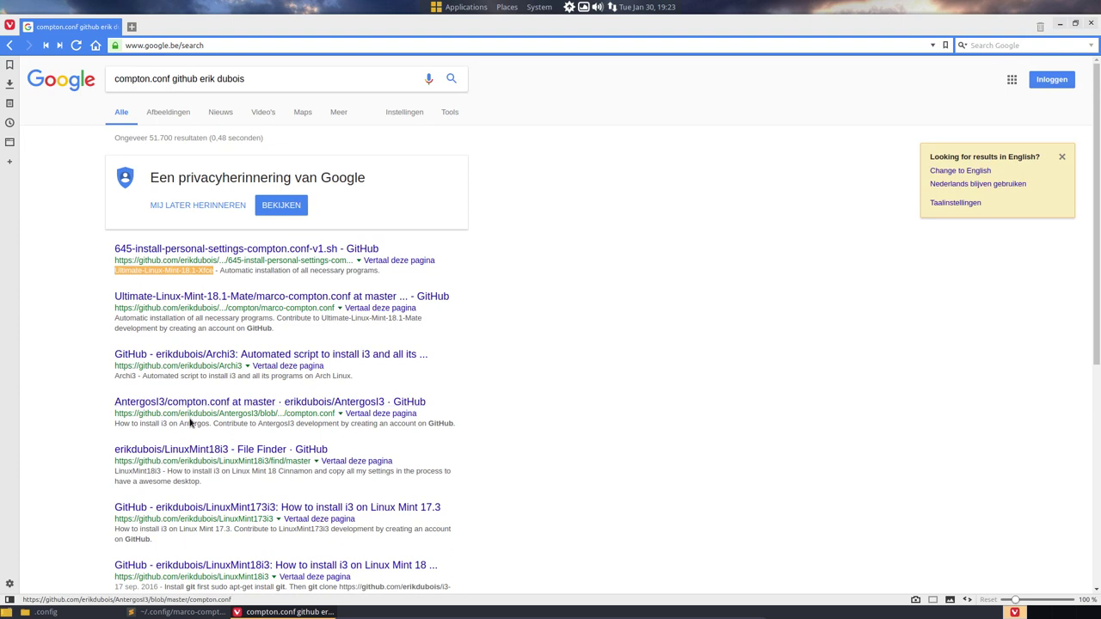
Open the AntergosI3 compton.conf file on GitHub and examine its backend and shadow settings
click(220, 405)
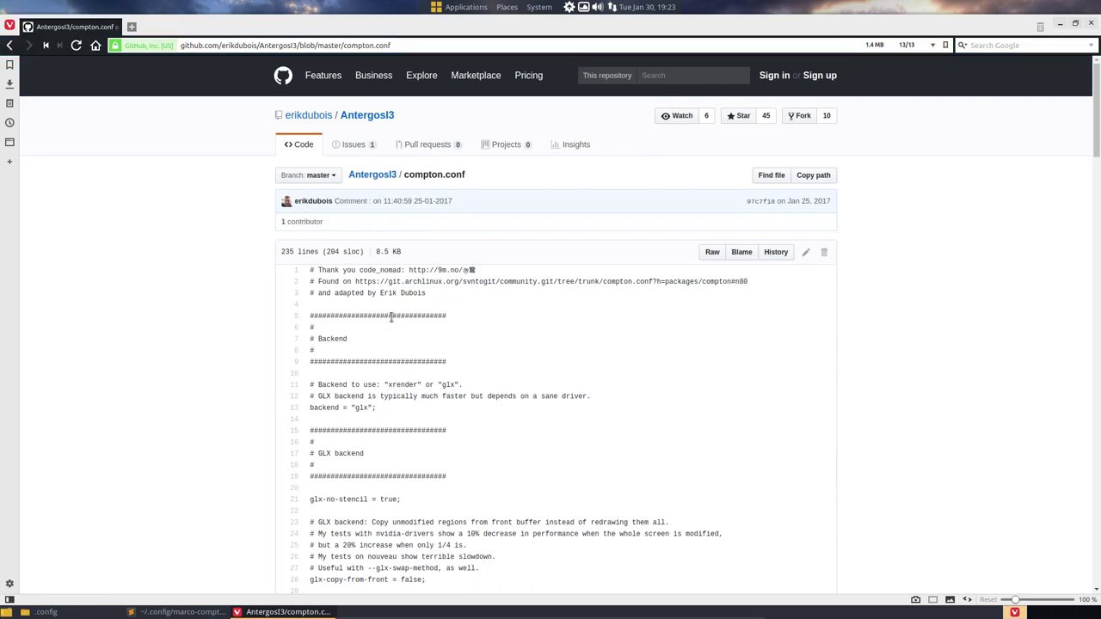
scroll(391, 317, down, 10)
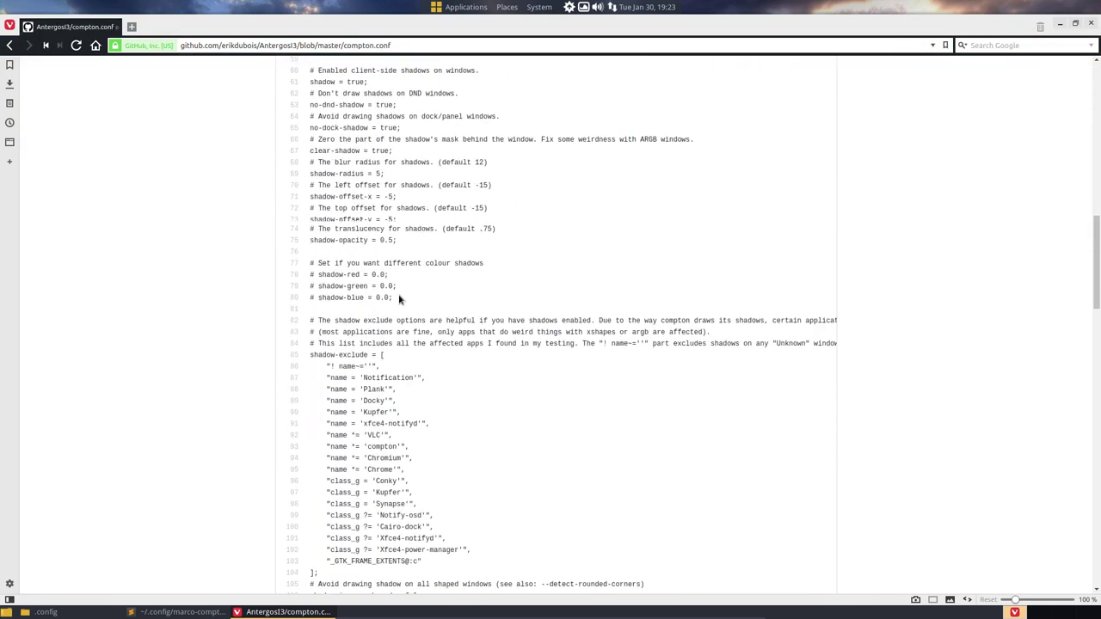
scroll(399, 298, up, 10)
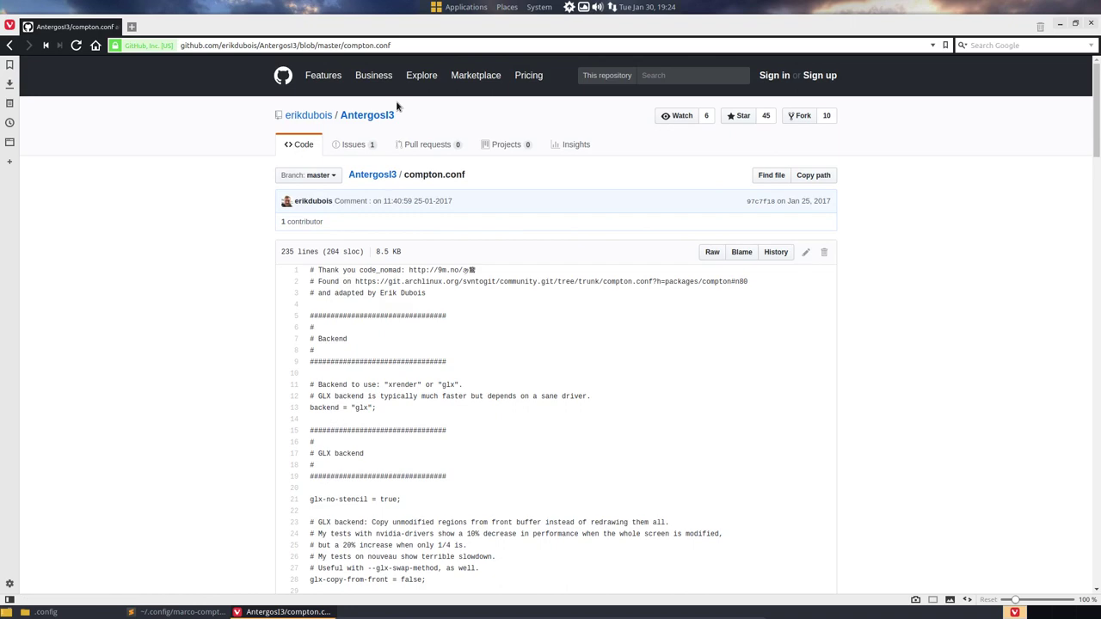
Minimize the browser, close Sublime Text and open the Windows settings of MATE Tweak
click(1063, 24)
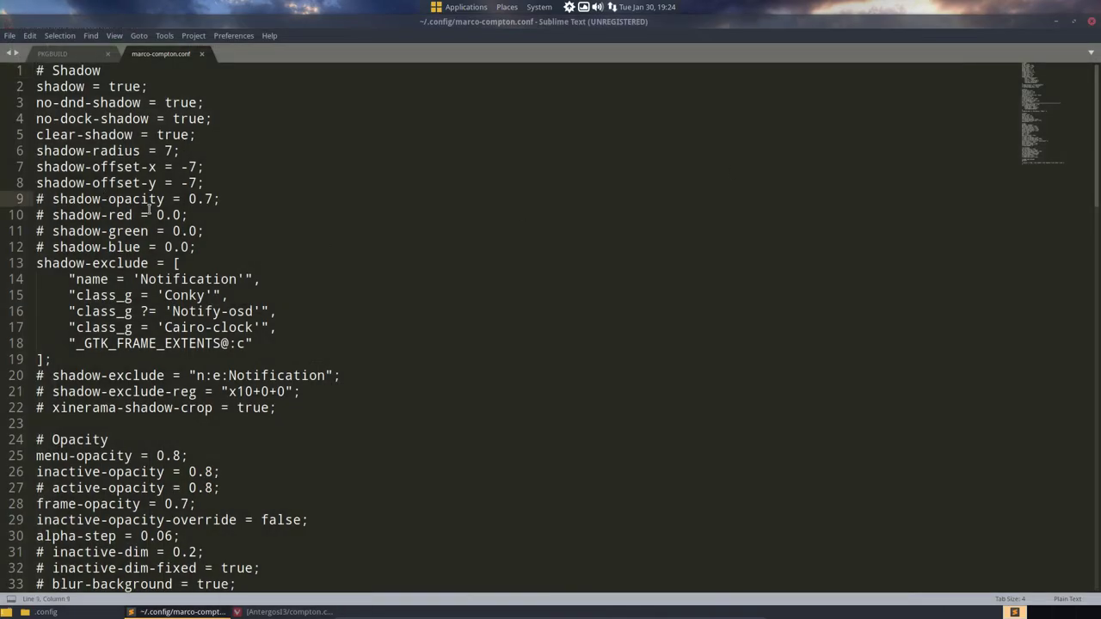
click(1093, 25)
click(538, 7)
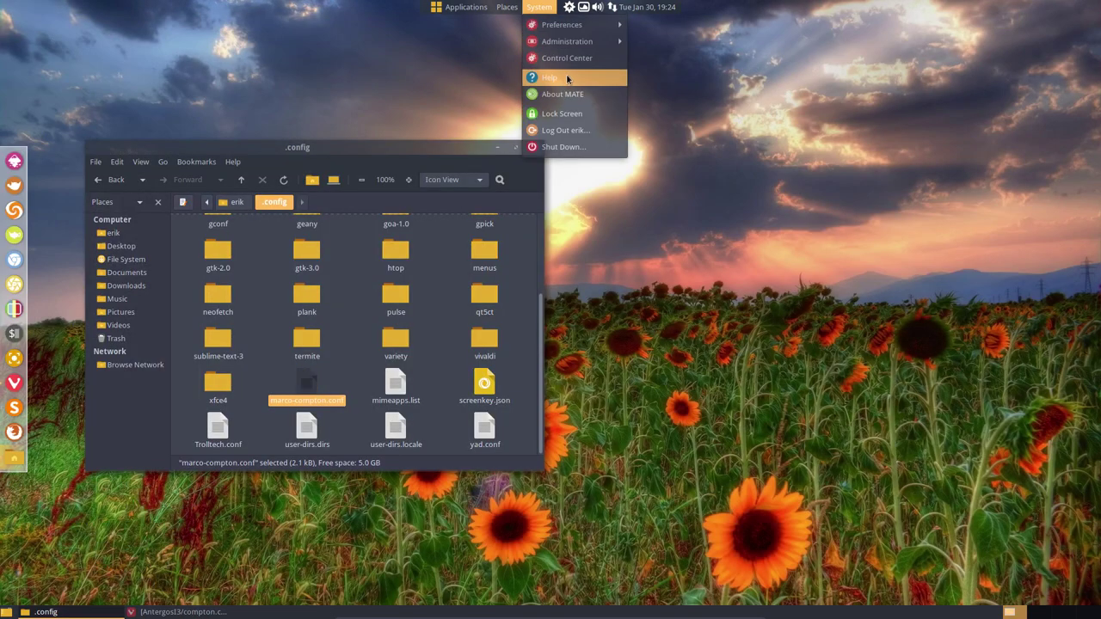
mouse_move(590, 47)
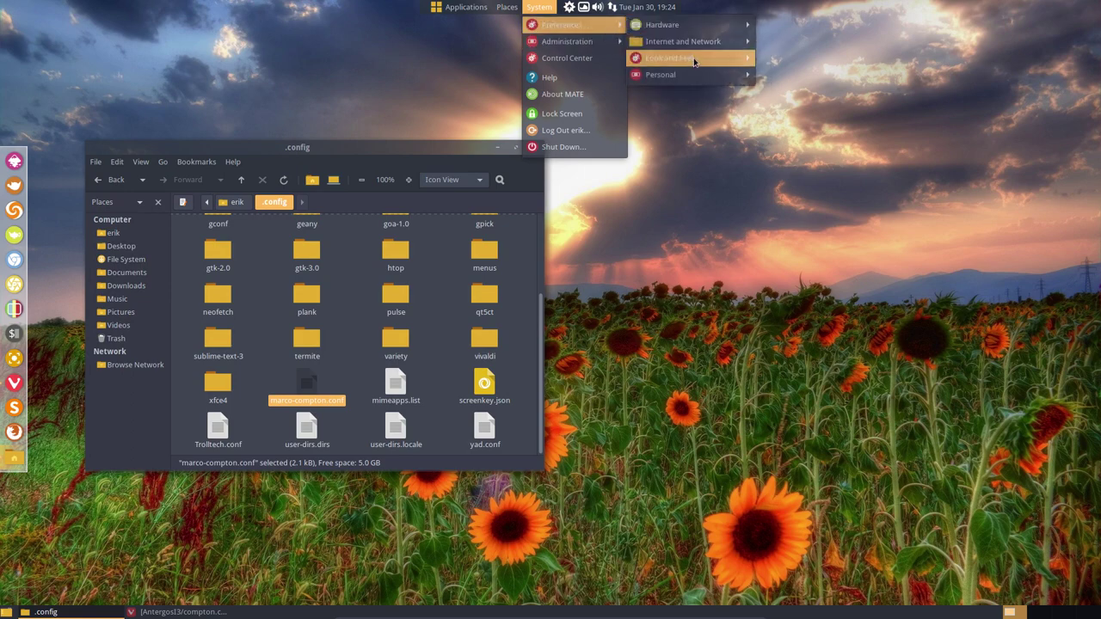
mouse_move(696, 60)
click(810, 93)
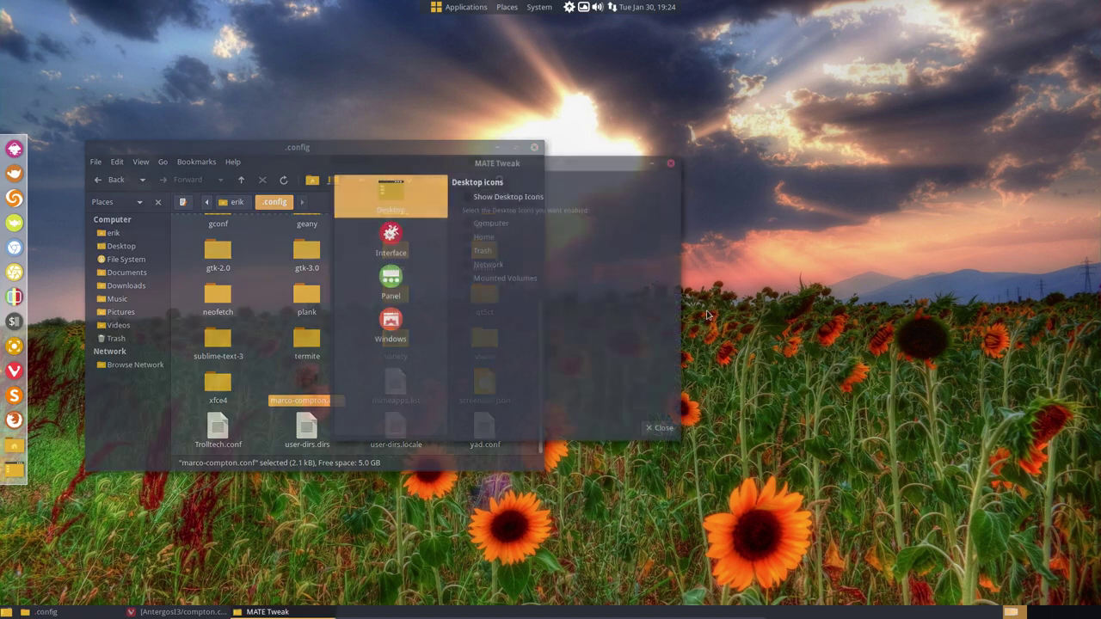
click(387, 331)
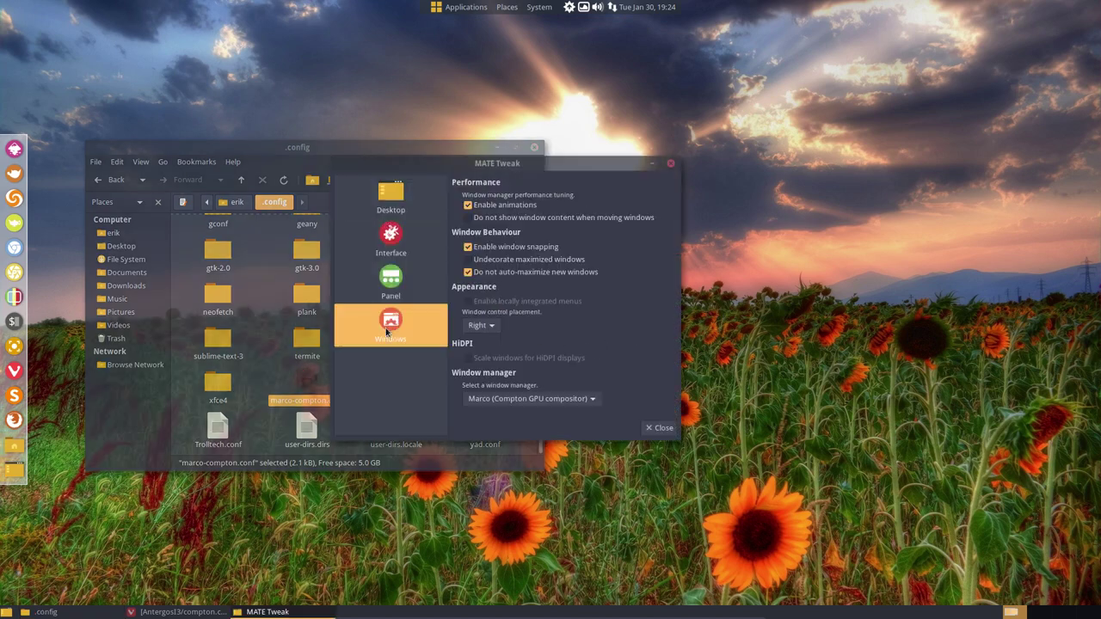
Set the window manager to Marco (No compositor), then open a terminal and move MATE Tweak clear of it
click(516, 399)
click(512, 374)
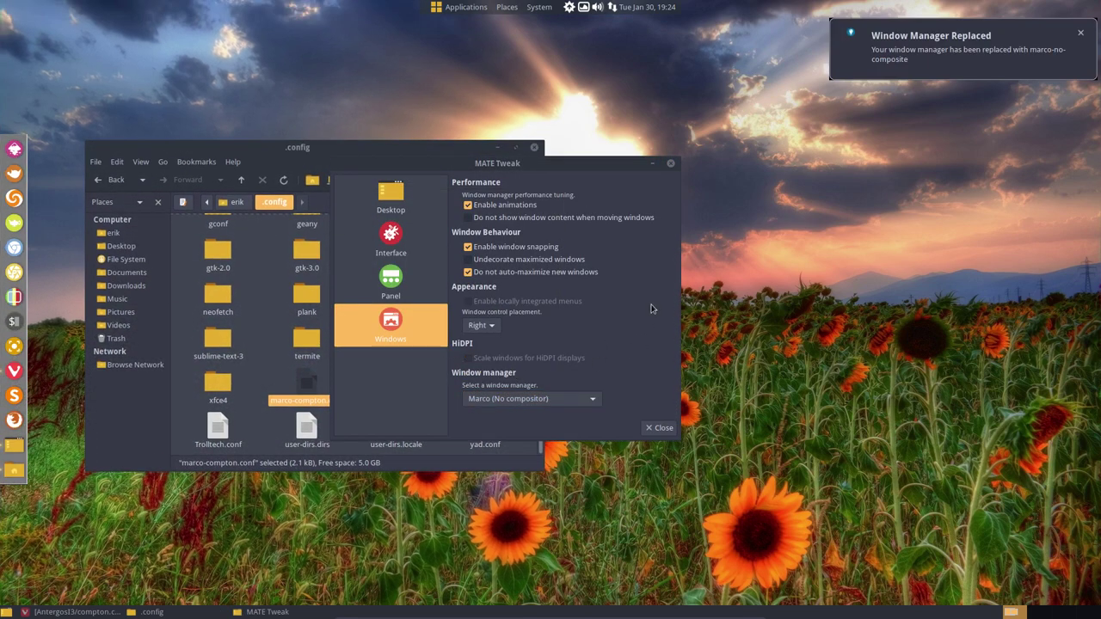
click(14, 321)
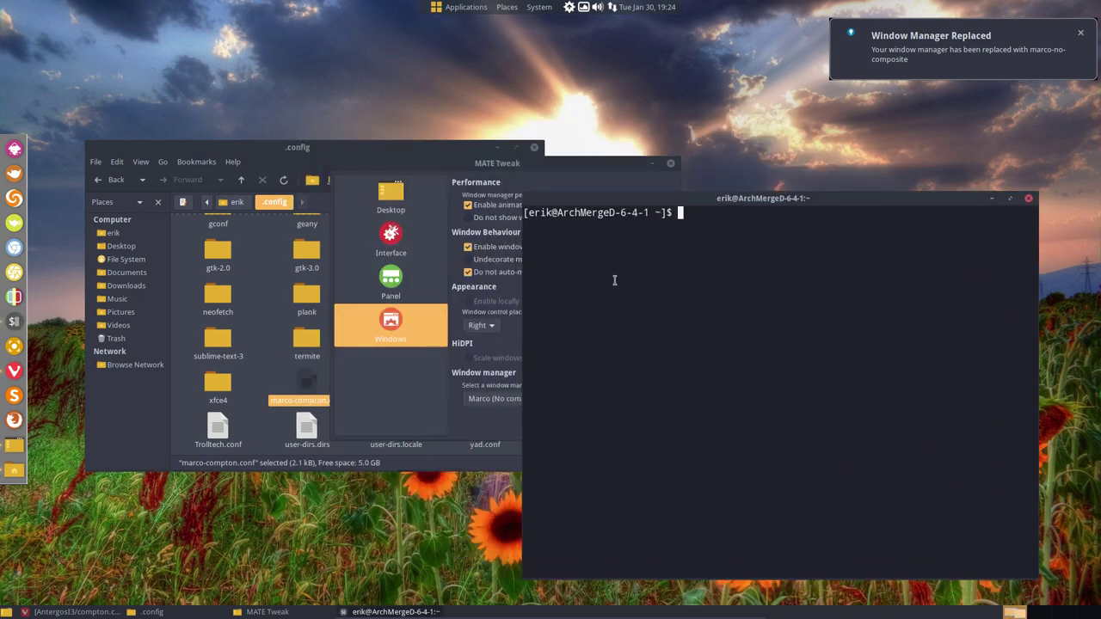
drag(528, 167, 338, 277)
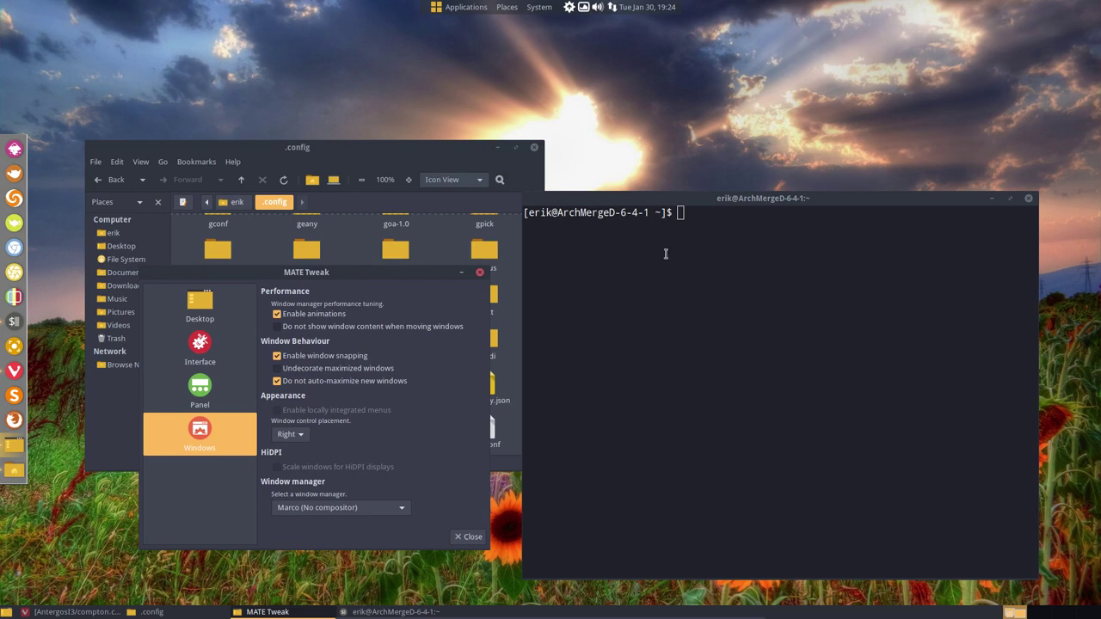
Set the window manager to Marco (Software compositor) and compare window appearance with the terminal moved beside the file manager
click(327, 514)
click(327, 526)
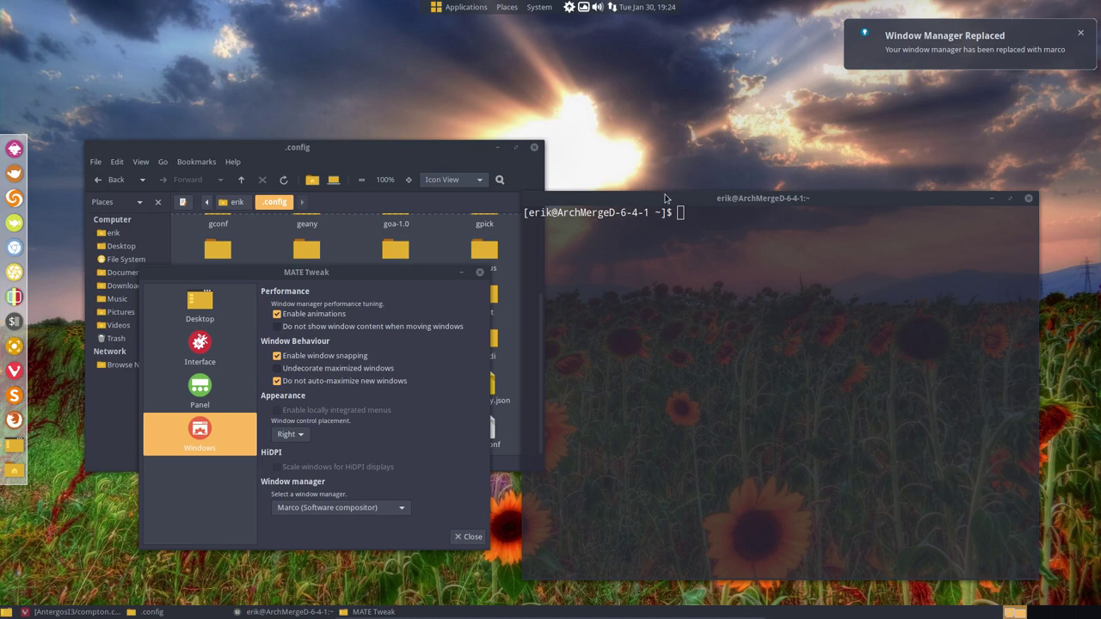
drag(667, 197, 701, 144)
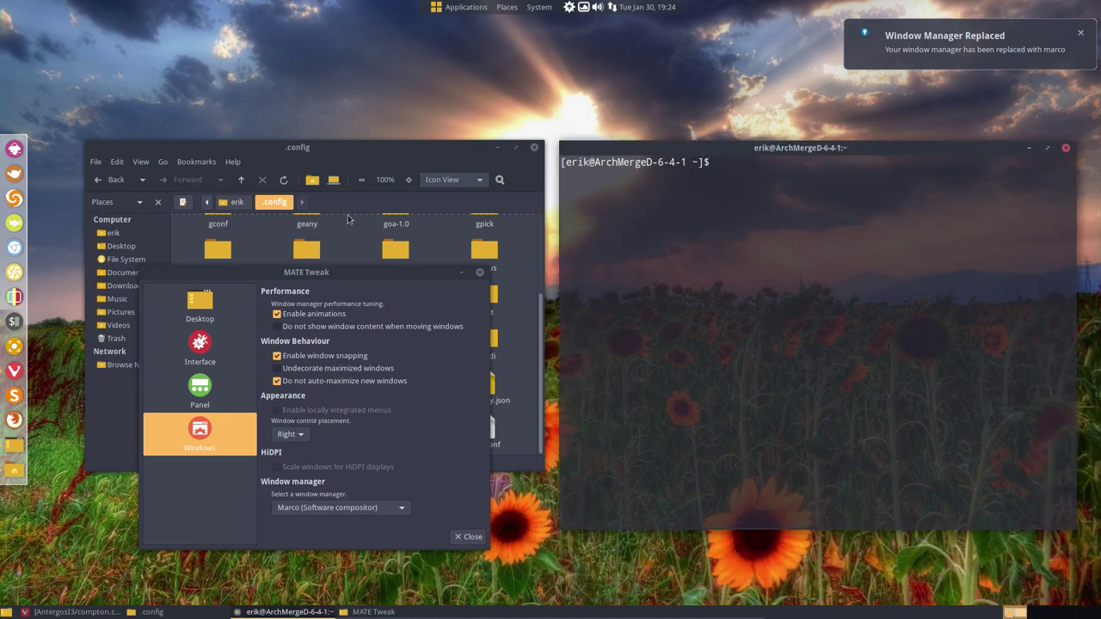
click(464, 197)
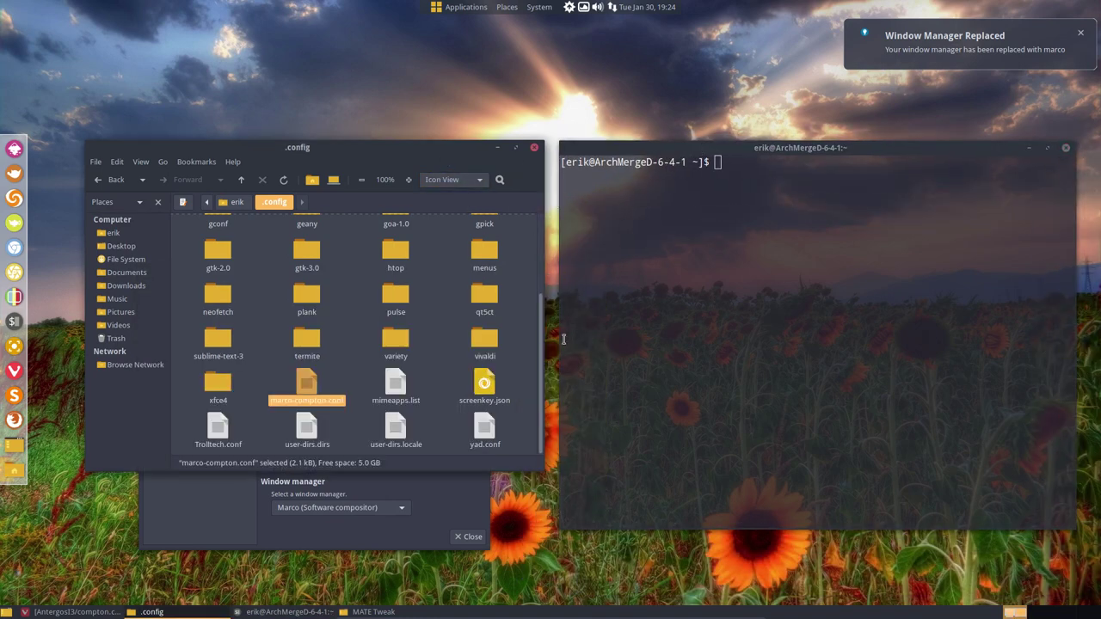
click(446, 535)
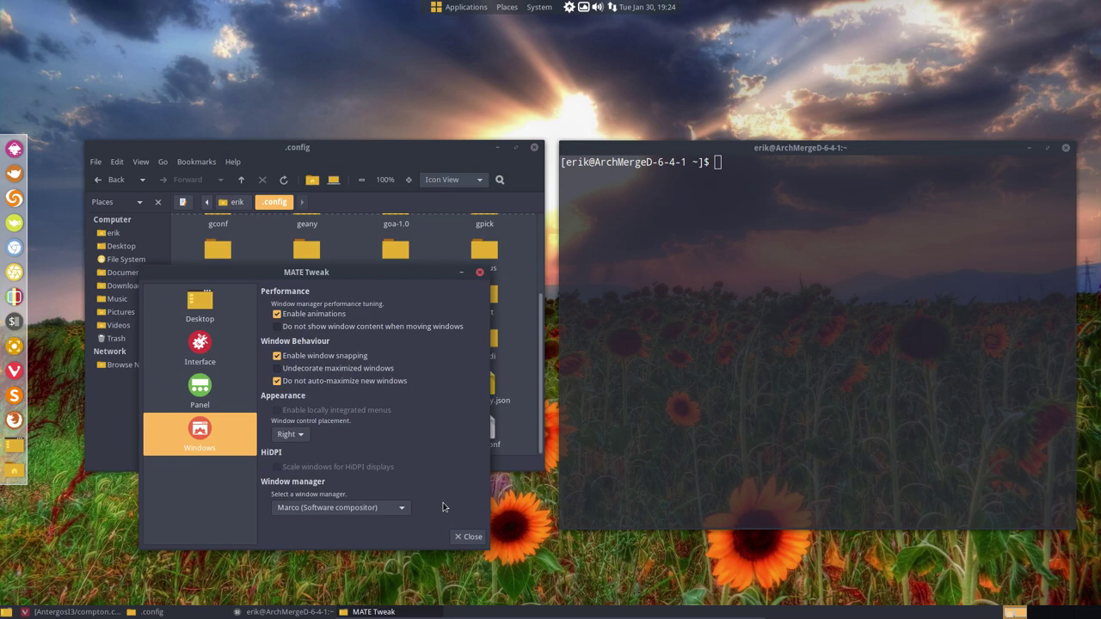
Set the window manager to Marco (Compton GPU compositor) and switch focus between the open windows to compare their transparency
click(363, 510)
click(365, 530)
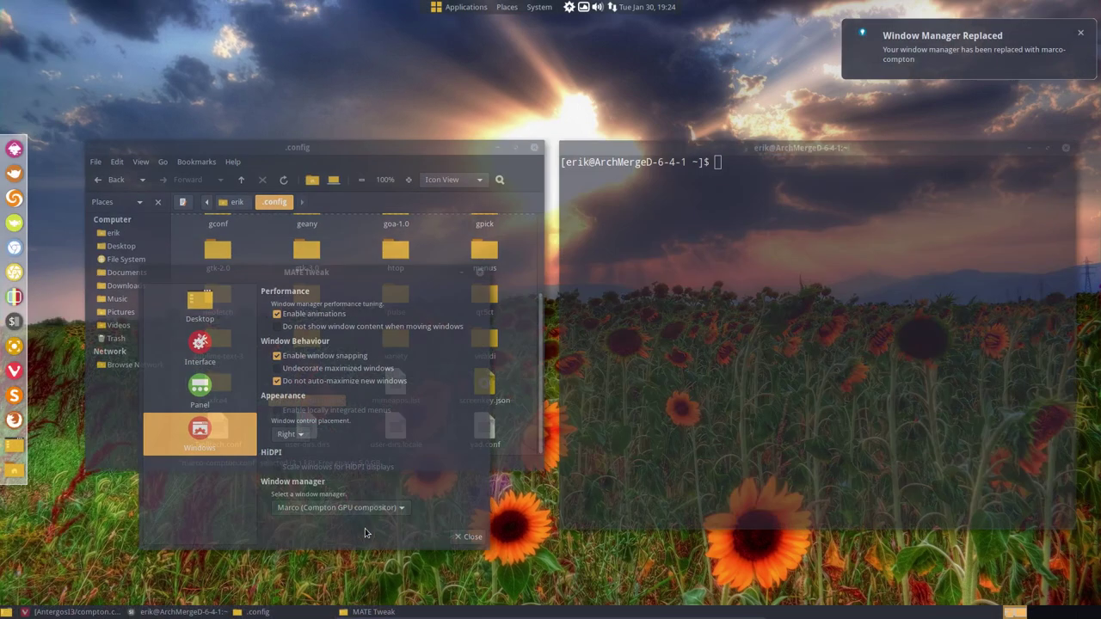
click(417, 144)
click(591, 229)
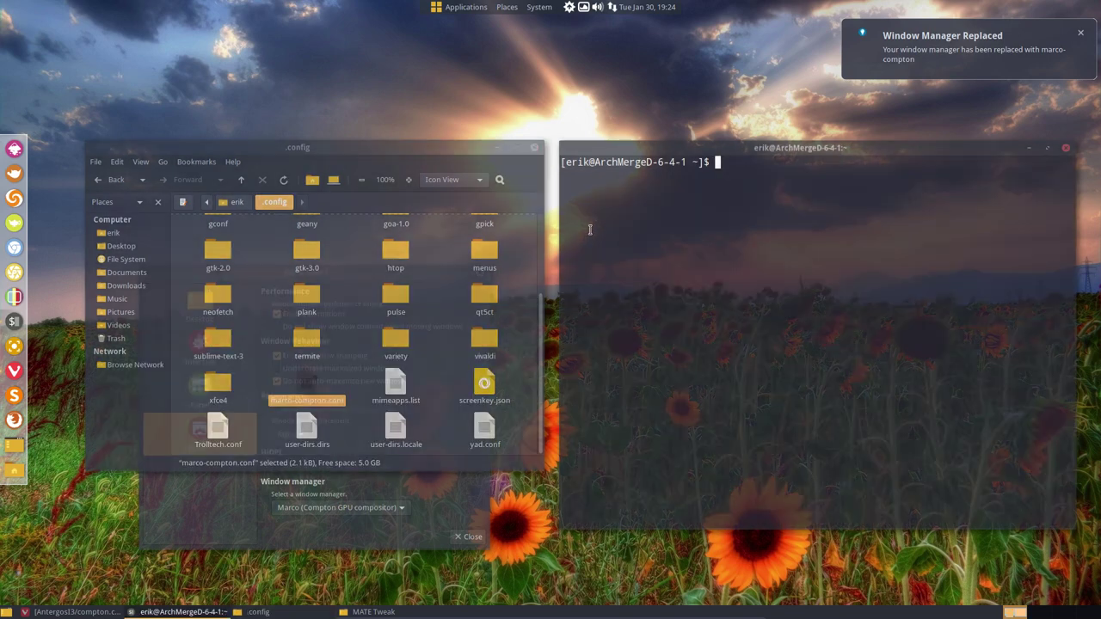
click(459, 154)
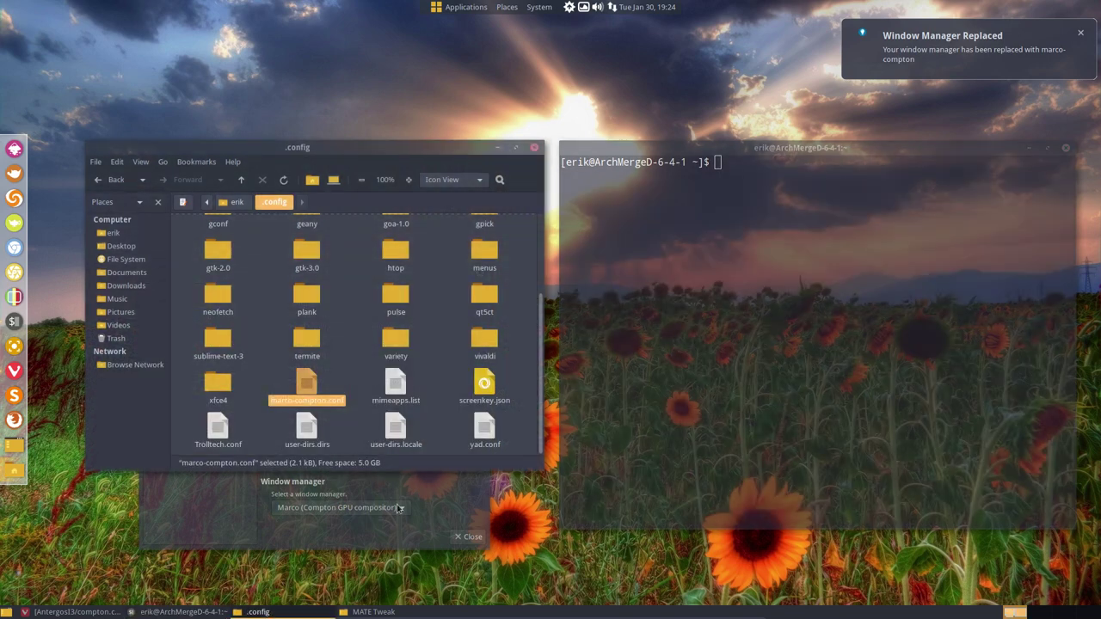
click(383, 542)
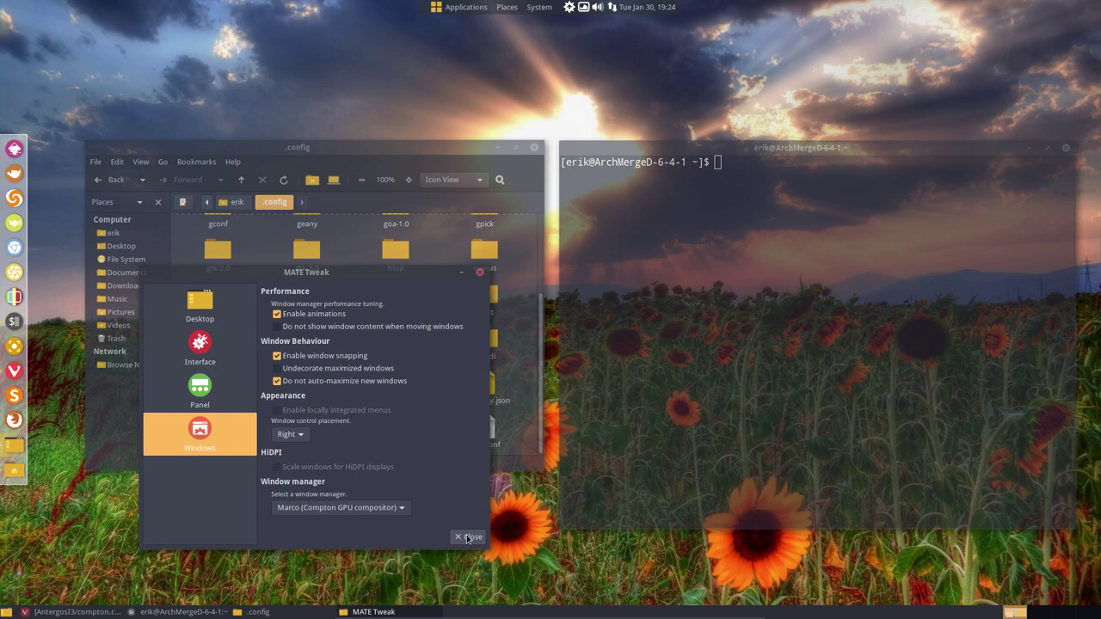